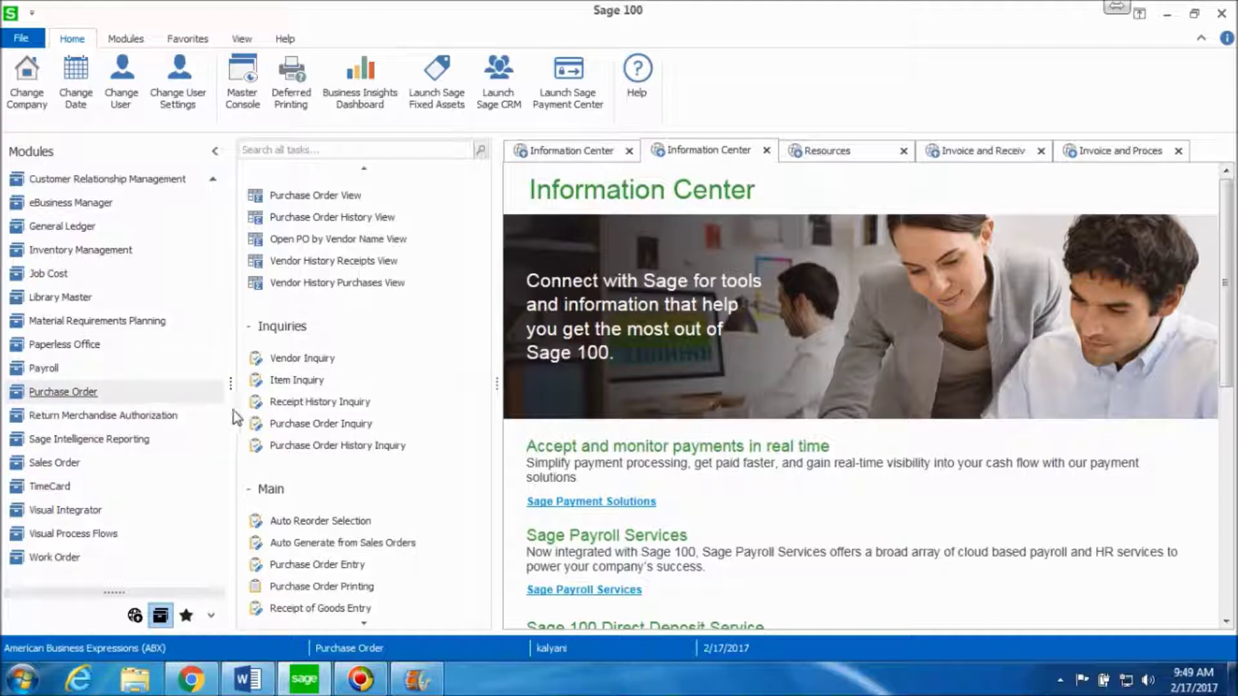
Step: Scroll to the Mat. Req/Return tasks and launch Return of Goods Entry
{"action": "scroll", "coordinate": [360, 497], "scroll_direction": "down", "scroll_amount": 3}
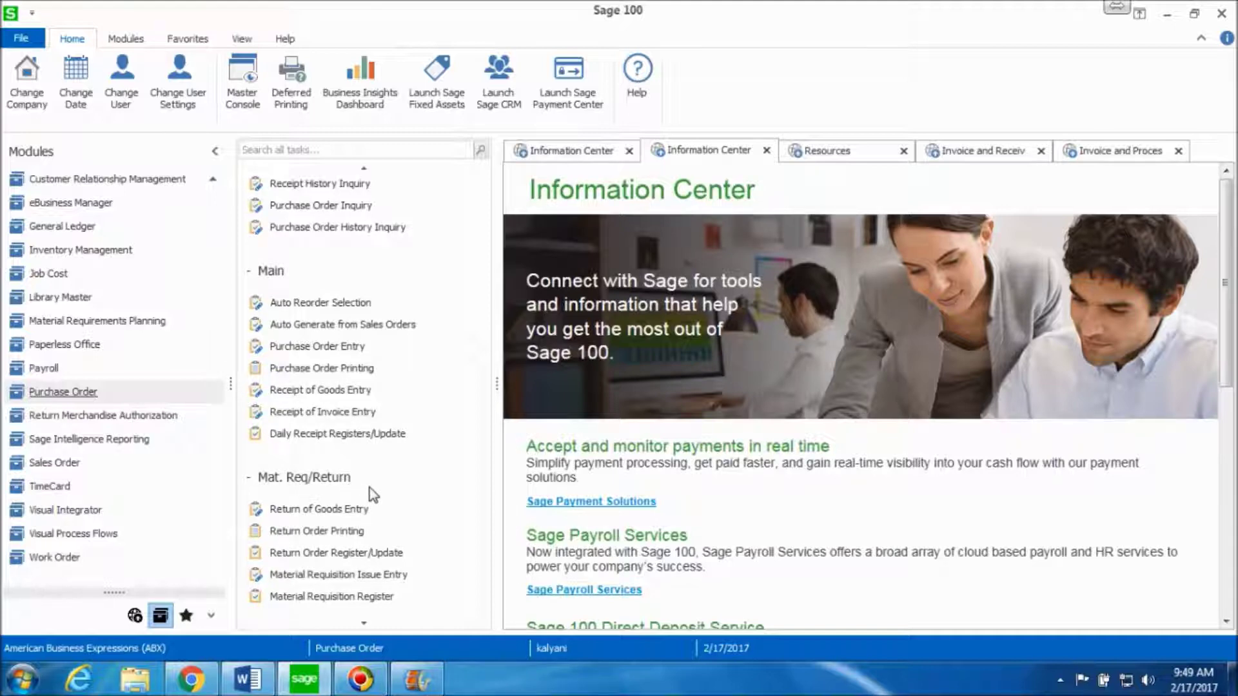
{"action": "left_click", "coordinate": [350, 512]}
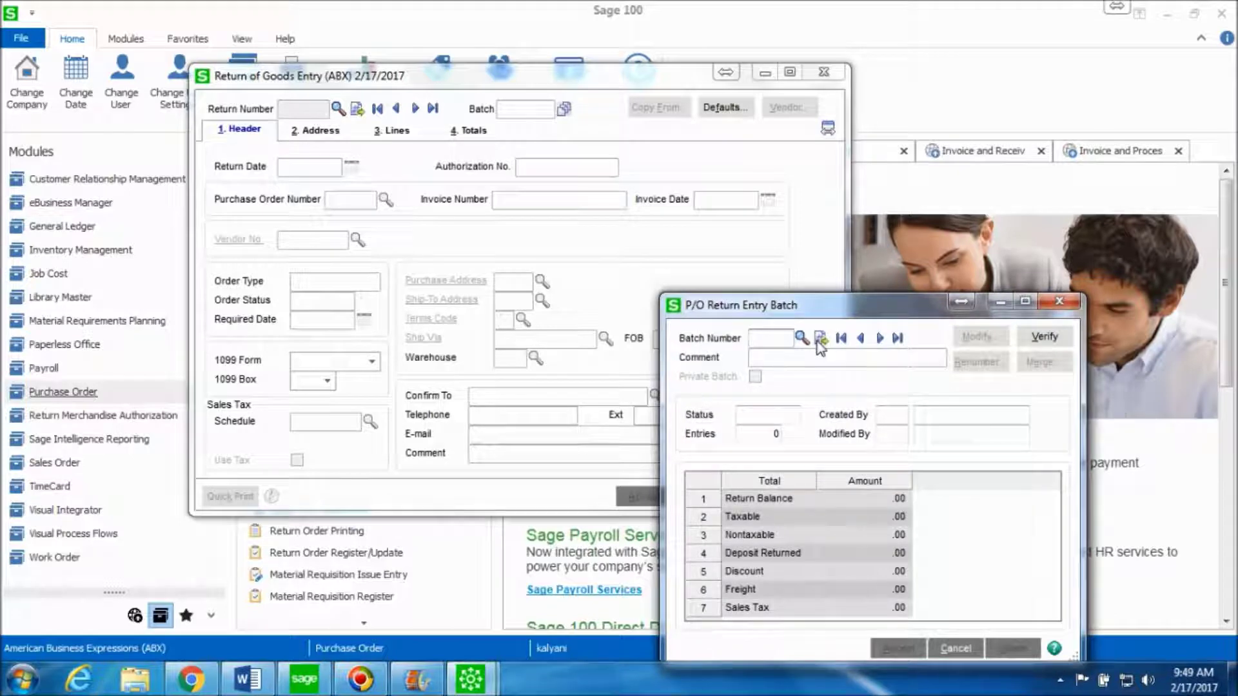
Step: Create return batch 00009 and assign the next return number, 000011
{"action": "left_click", "coordinate": [821, 339]}
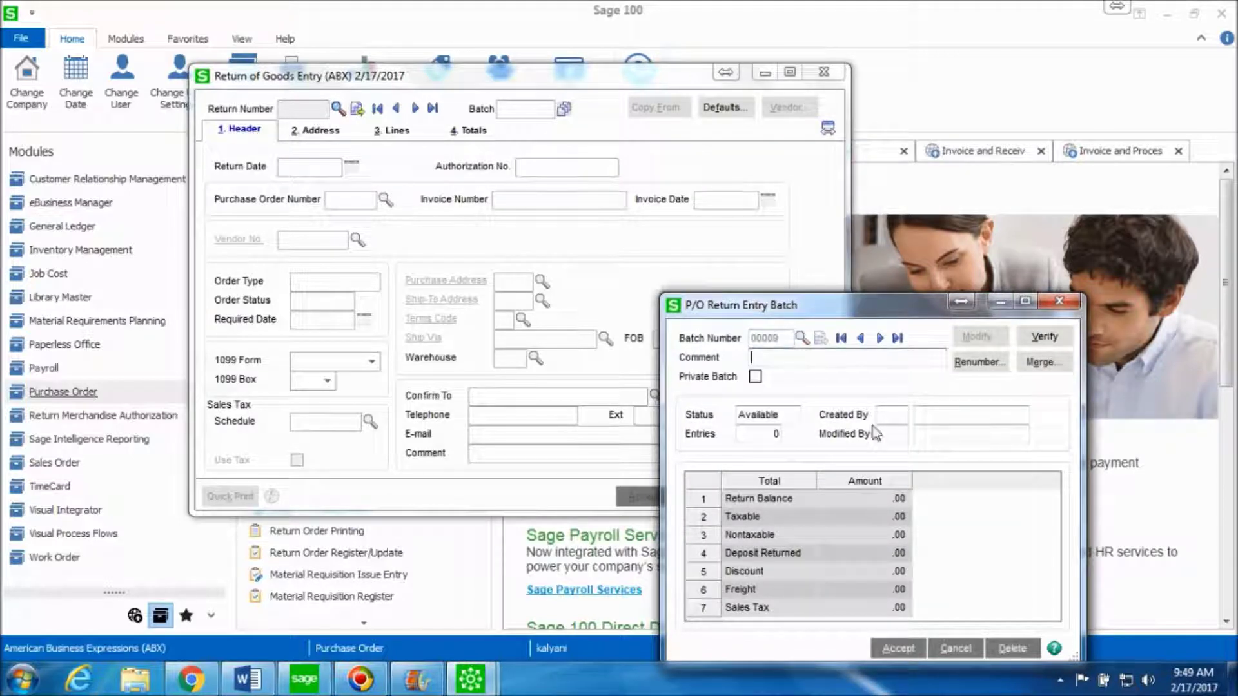
{"action": "left_click", "coordinate": [901, 648]}
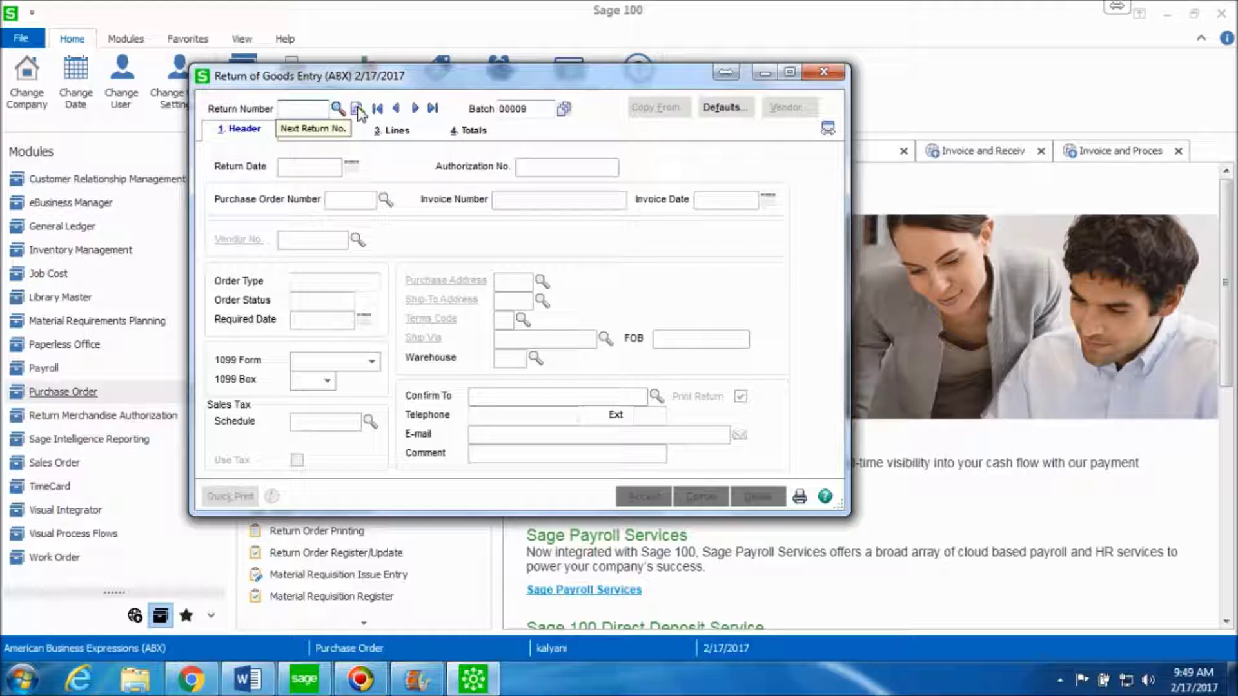
{"action": "left_click", "coordinate": [358, 111]}
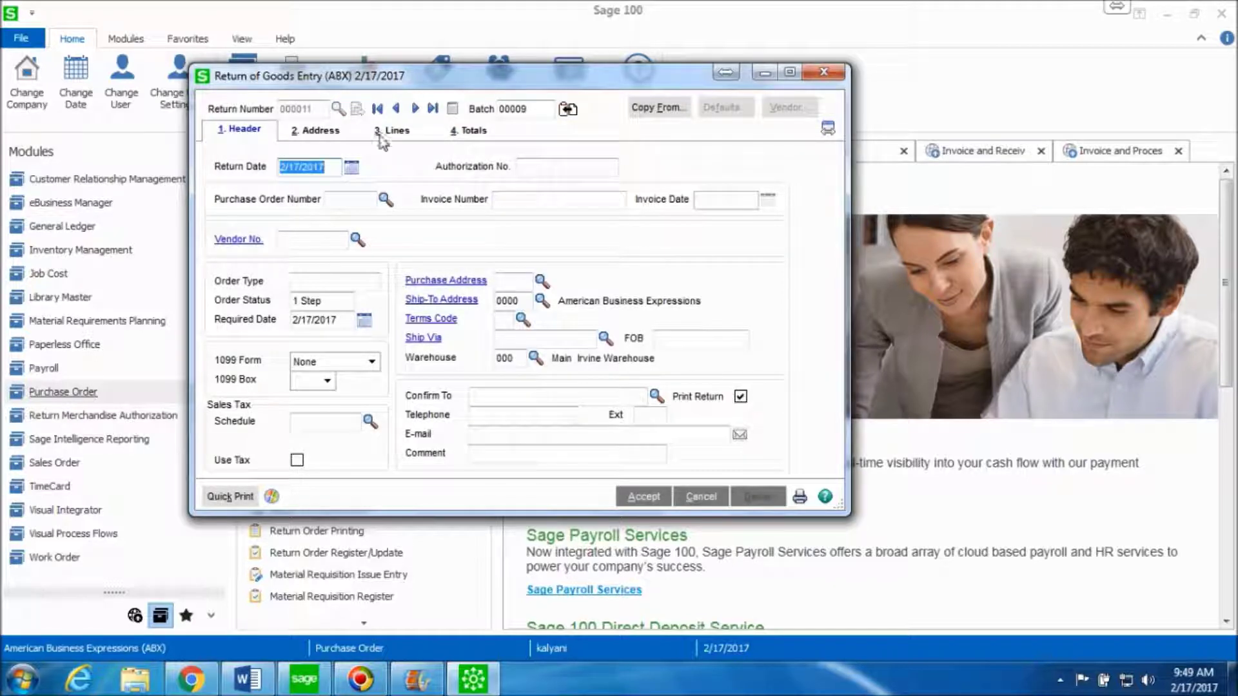
Step: Select Pacific Telephone's purchase order 0000026 as the order being returned
{"action": "left_click", "coordinate": [385, 200]}
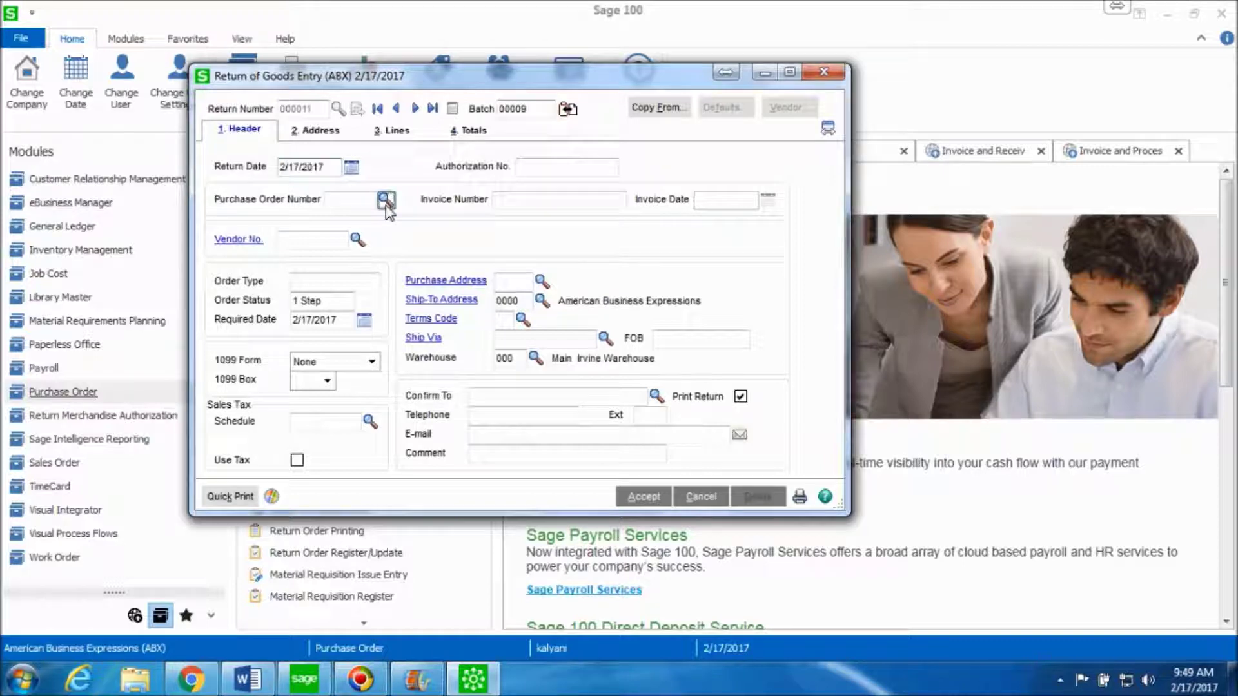
{"action": "scroll", "coordinate": [866, 222], "scroll_direction": "down", "scroll_amount": 4}
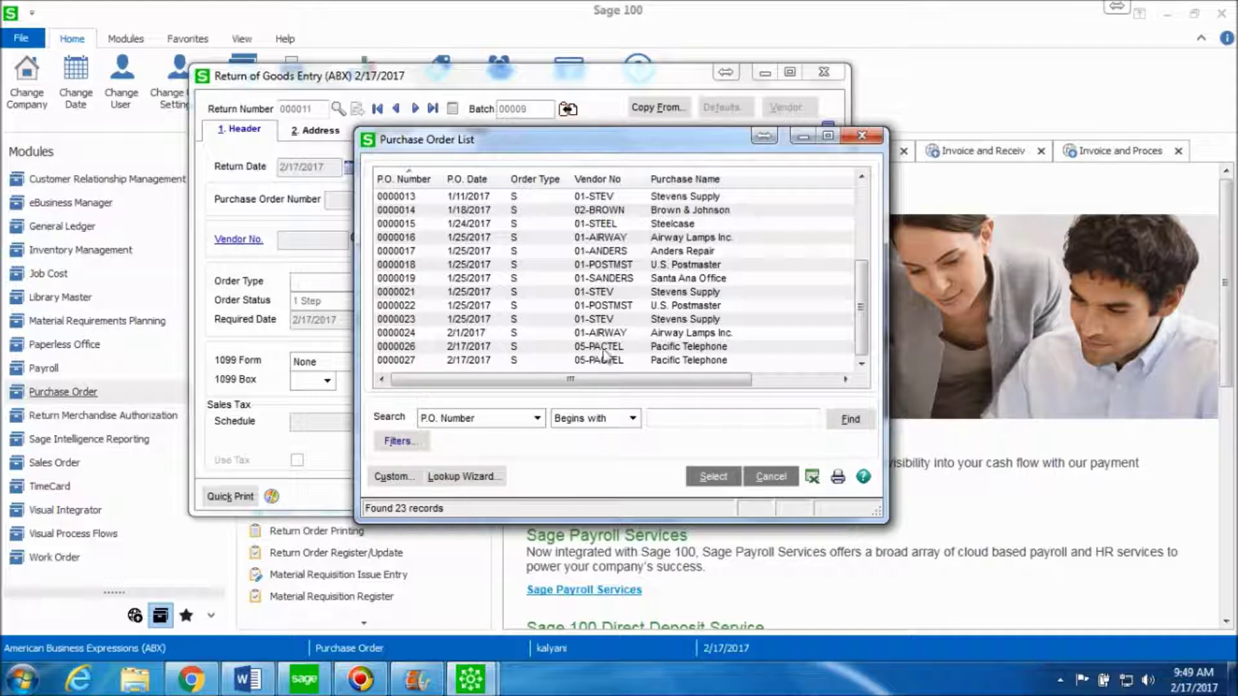
{"action": "double_click", "coordinate": [692, 348]}
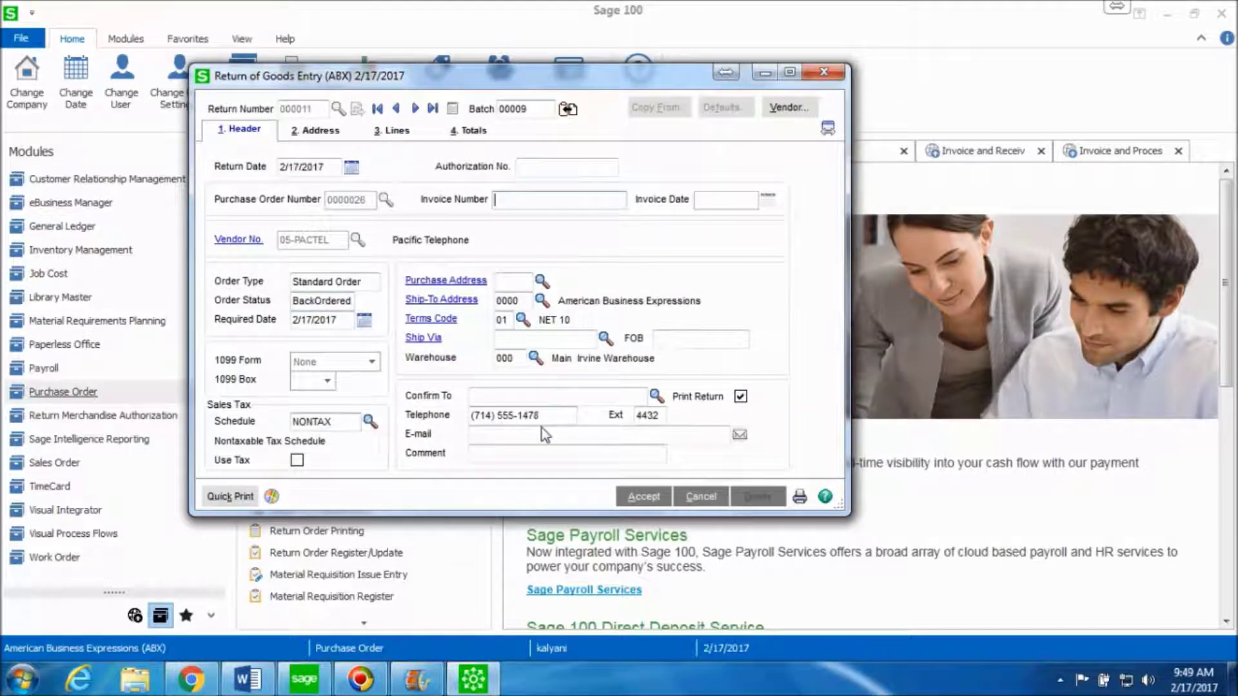
Step: Return the complete PO: 2 speakers and 2 calculators at 10.00, totalling 40.00 nontaxable
{"action": "left_click", "coordinate": [326, 136]}
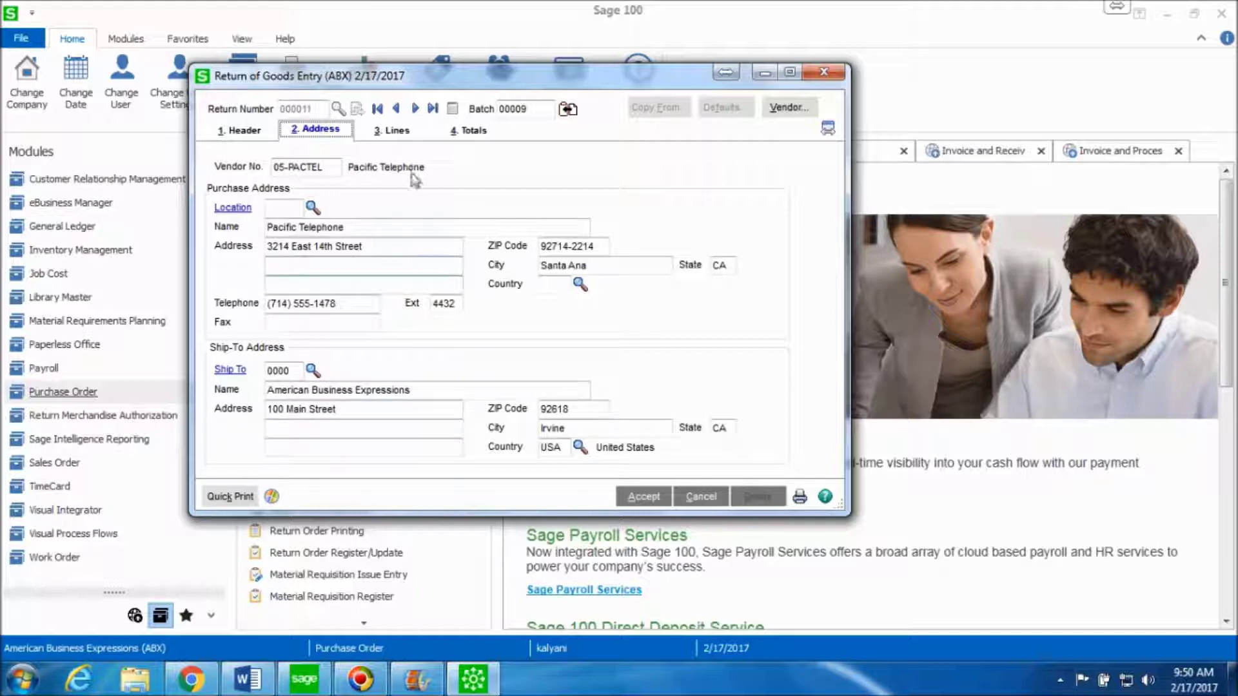
{"action": "left_click", "coordinate": [397, 131]}
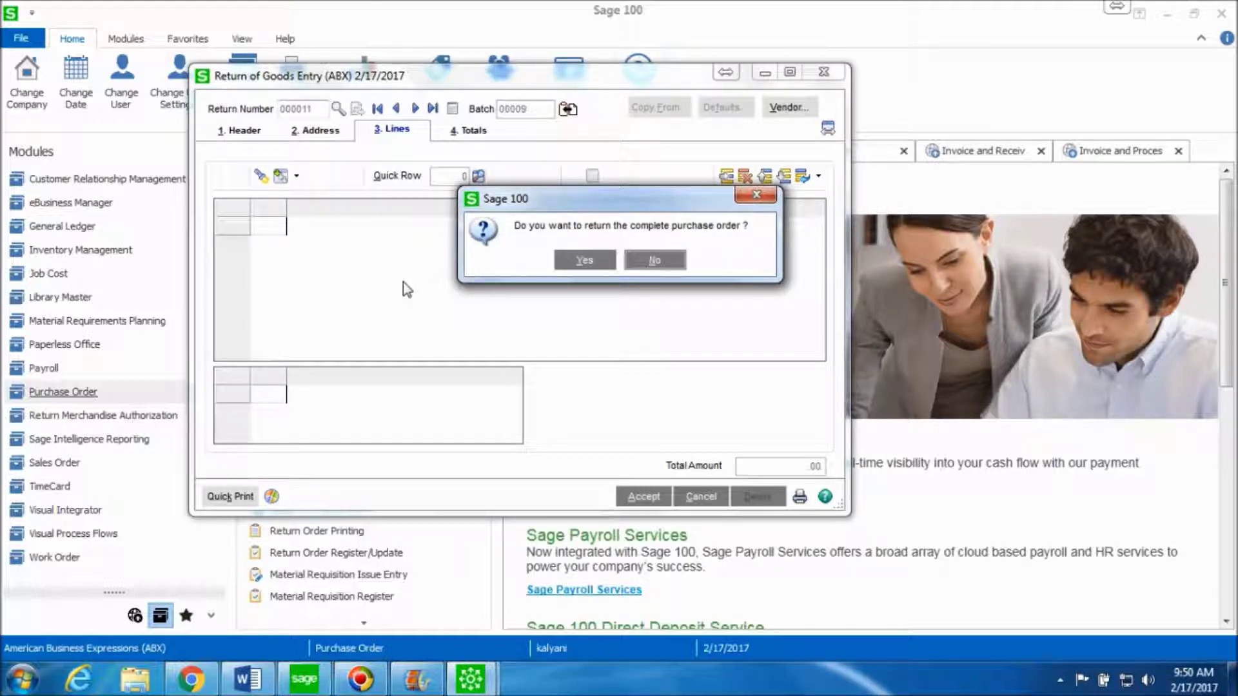
{"action": "left_click", "coordinate": [584, 261]}
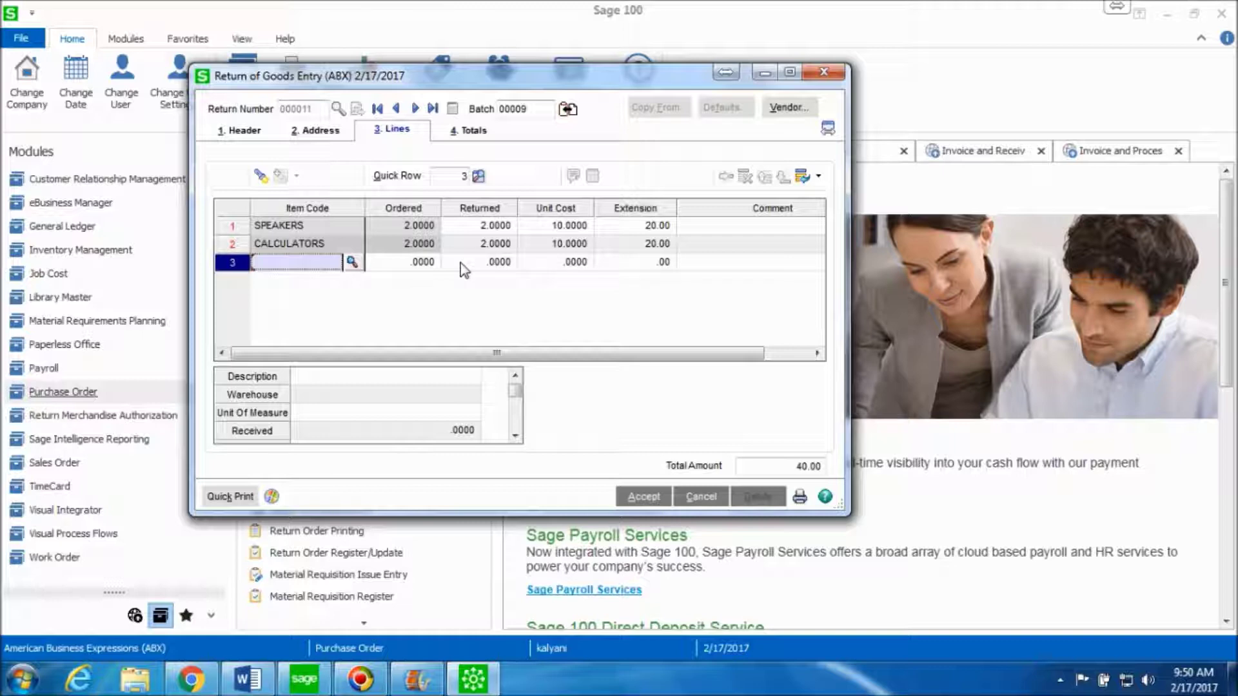
{"action": "left_click", "coordinate": [481, 131]}
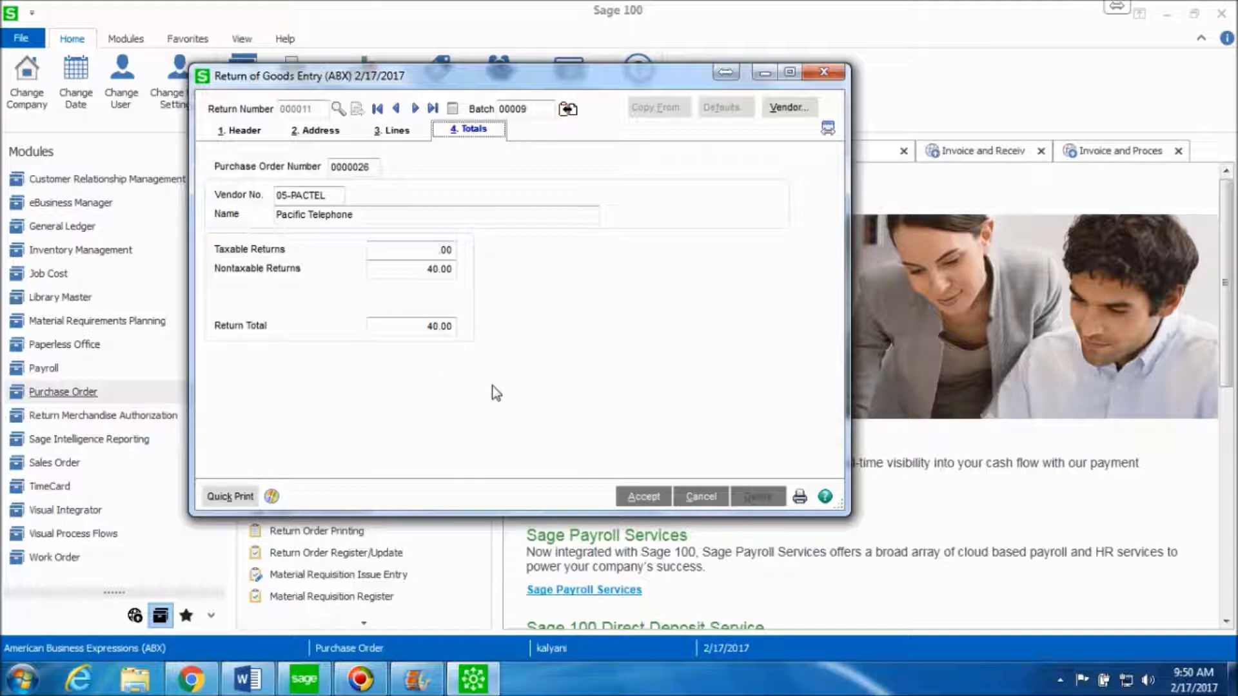
Step: Save return 000011 and preview the return order printout for batch 00009
{"action": "left_click", "coordinate": [634, 496]}
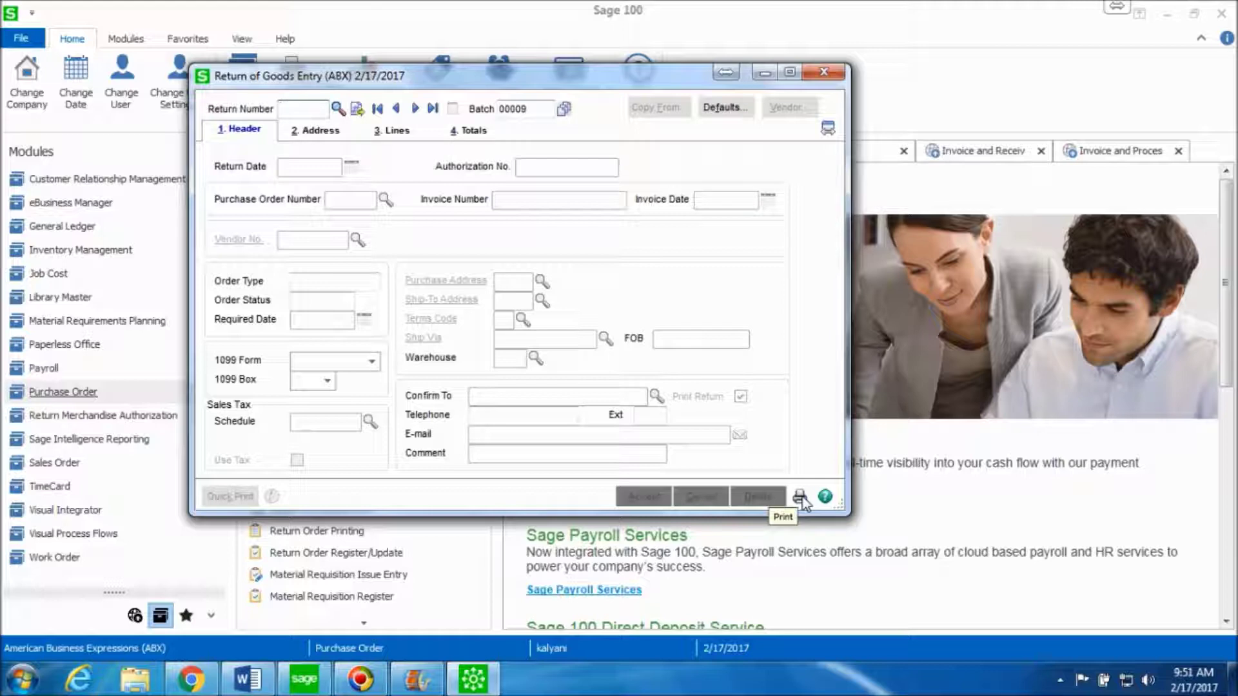
{"action": "key", "text": "Escape"}
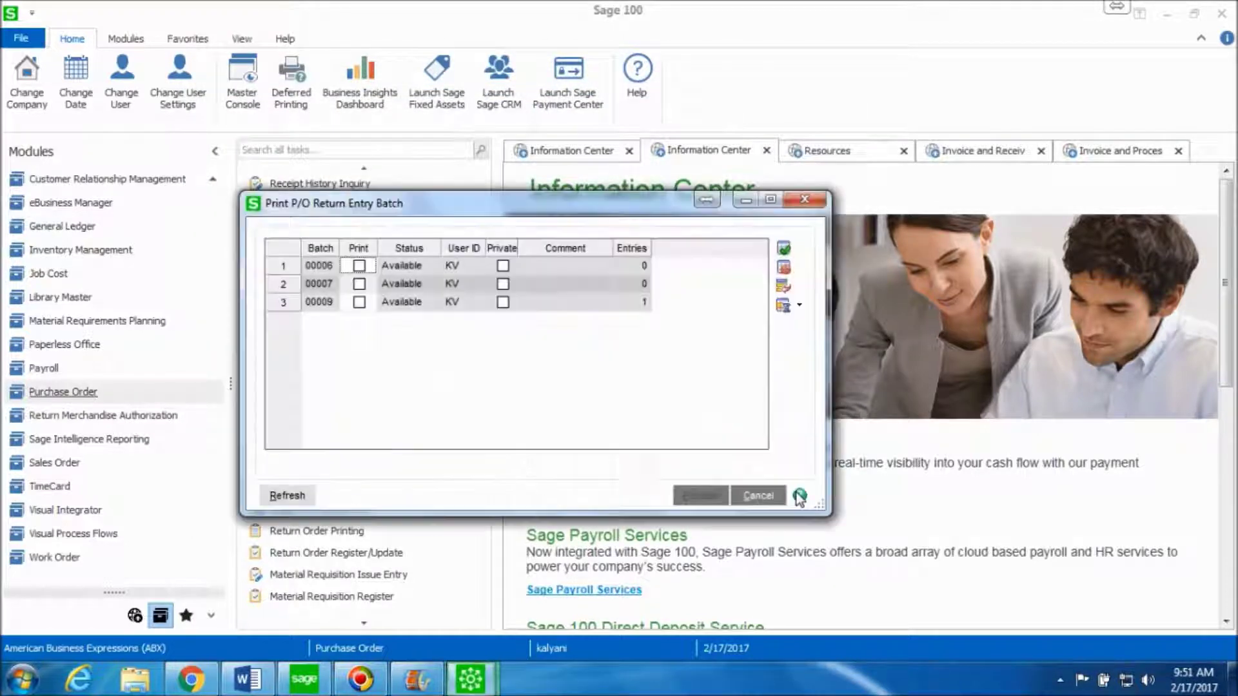
{"action": "left_click", "coordinate": [359, 303]}
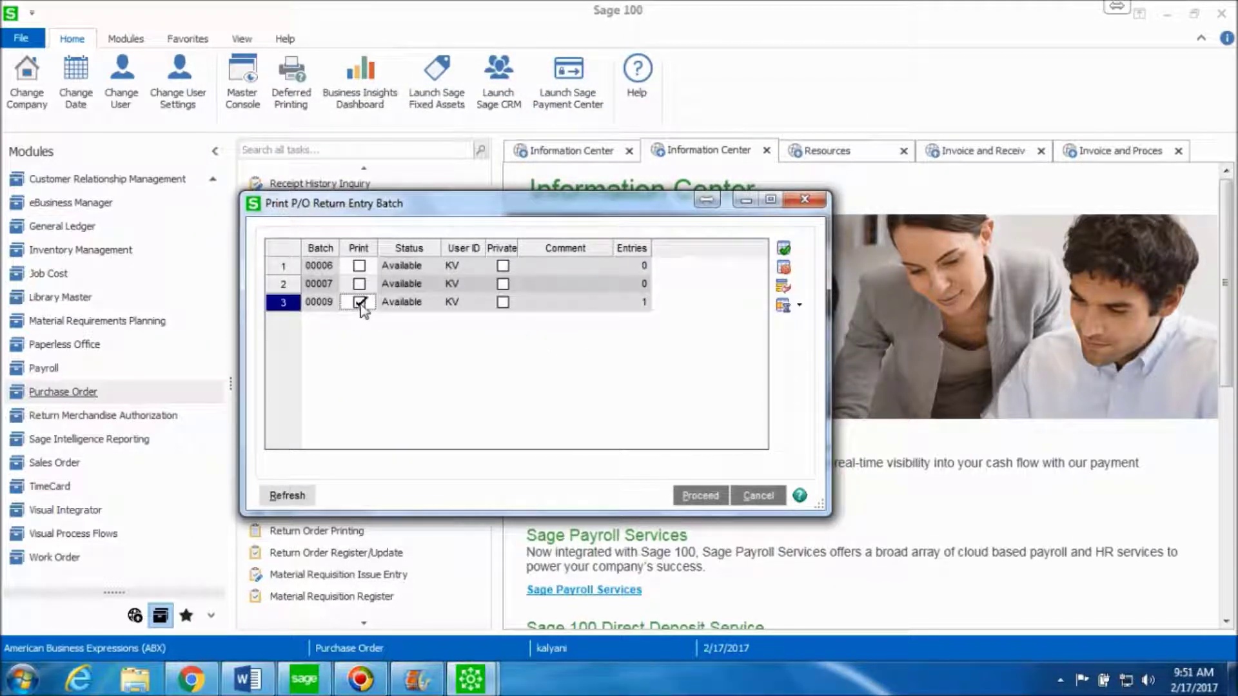
{"action": "left_click", "coordinate": [705, 495]}
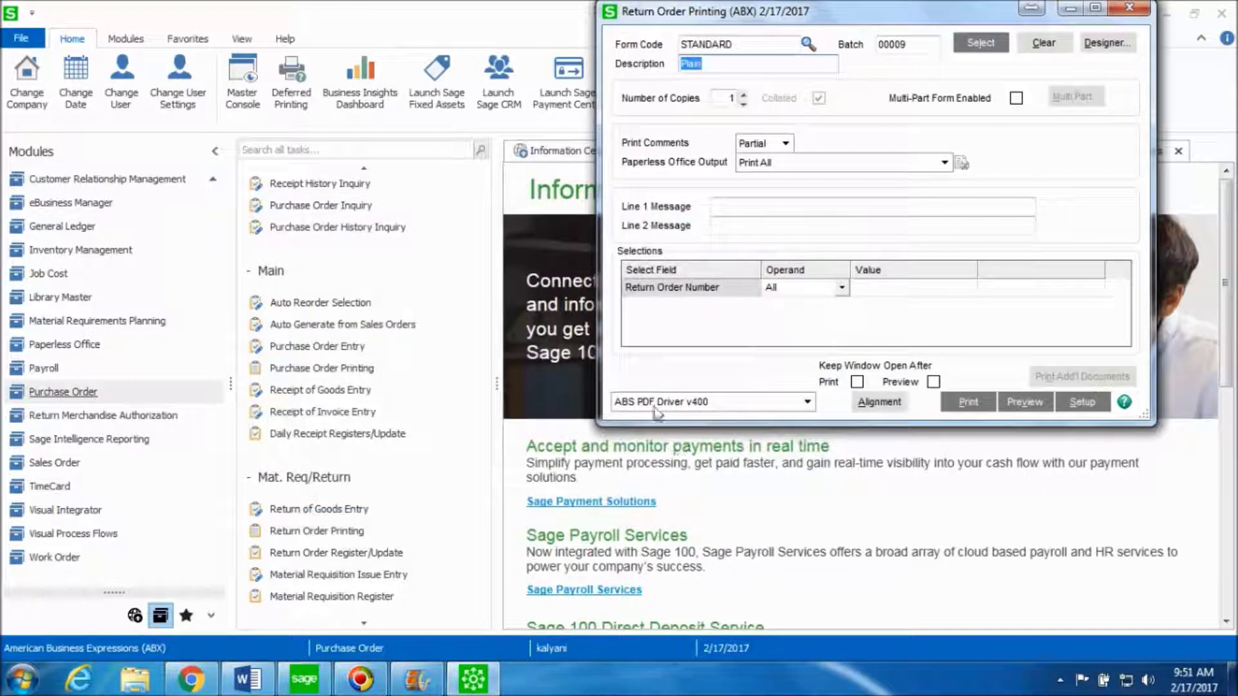
{"action": "left_click", "coordinate": [1025, 402]}
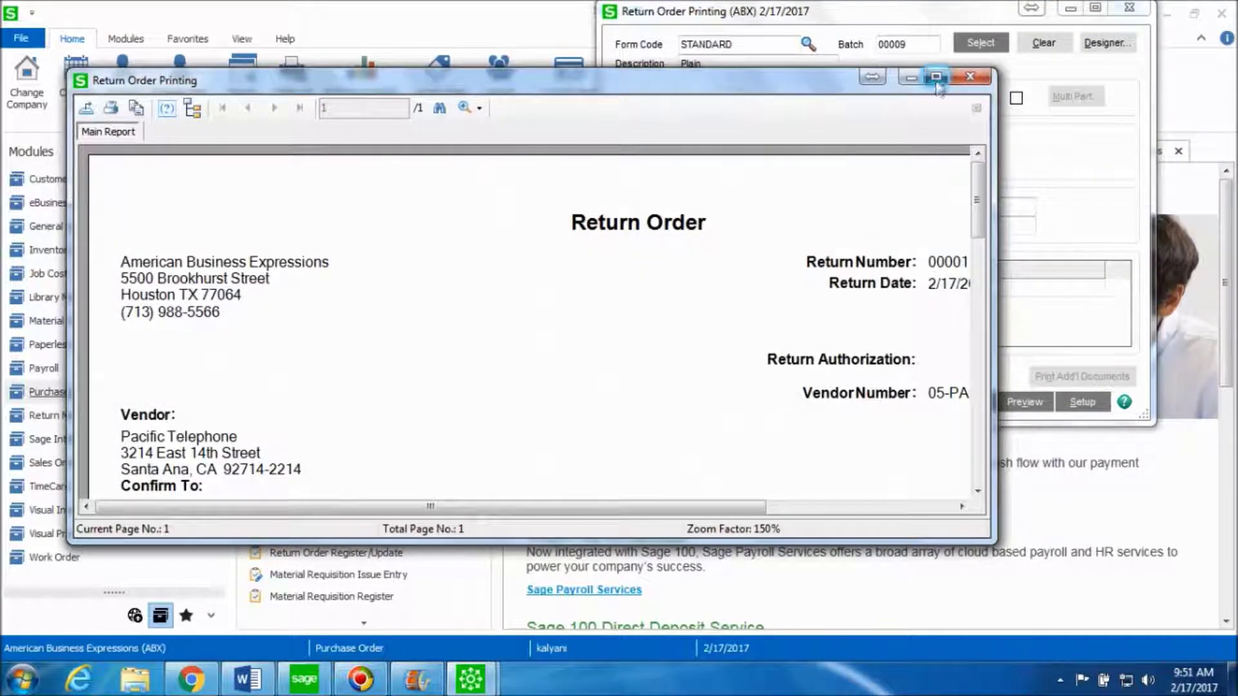
Step: Review the return order preview full screen, then close it
{"action": "left_click", "coordinate": [936, 78]}
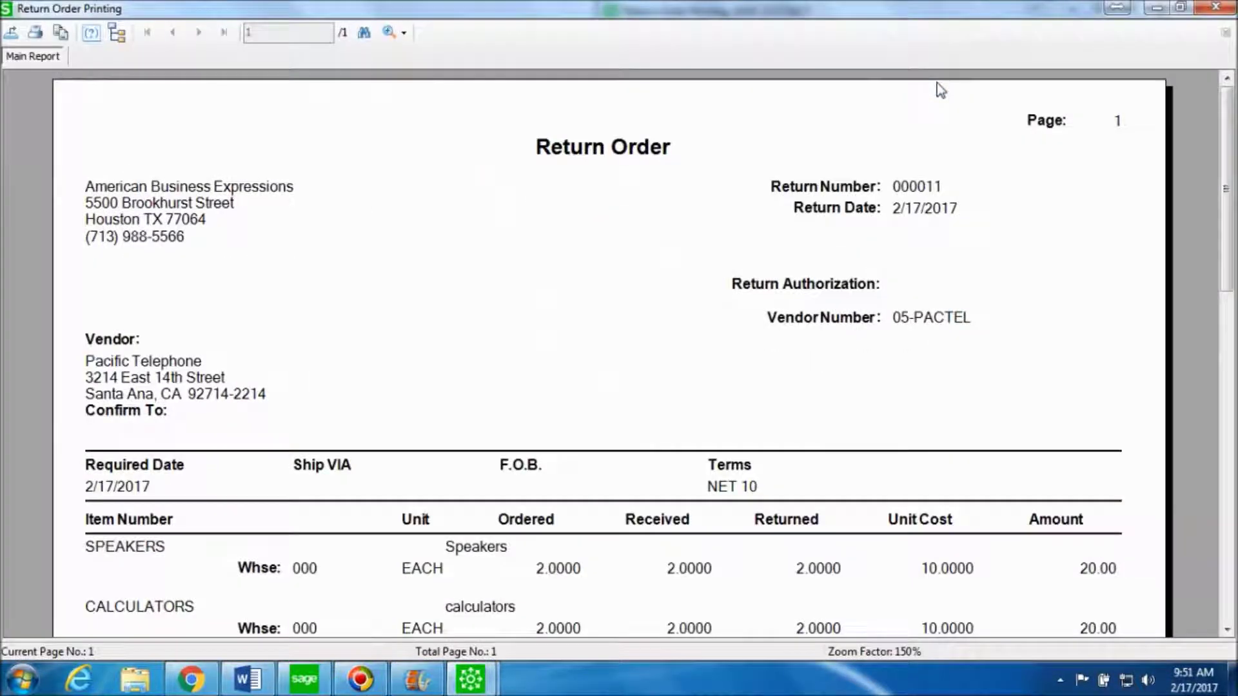
{"action": "left_click_drag", "start_coordinate": [1228, 116], "coordinate": [1232, 179]}
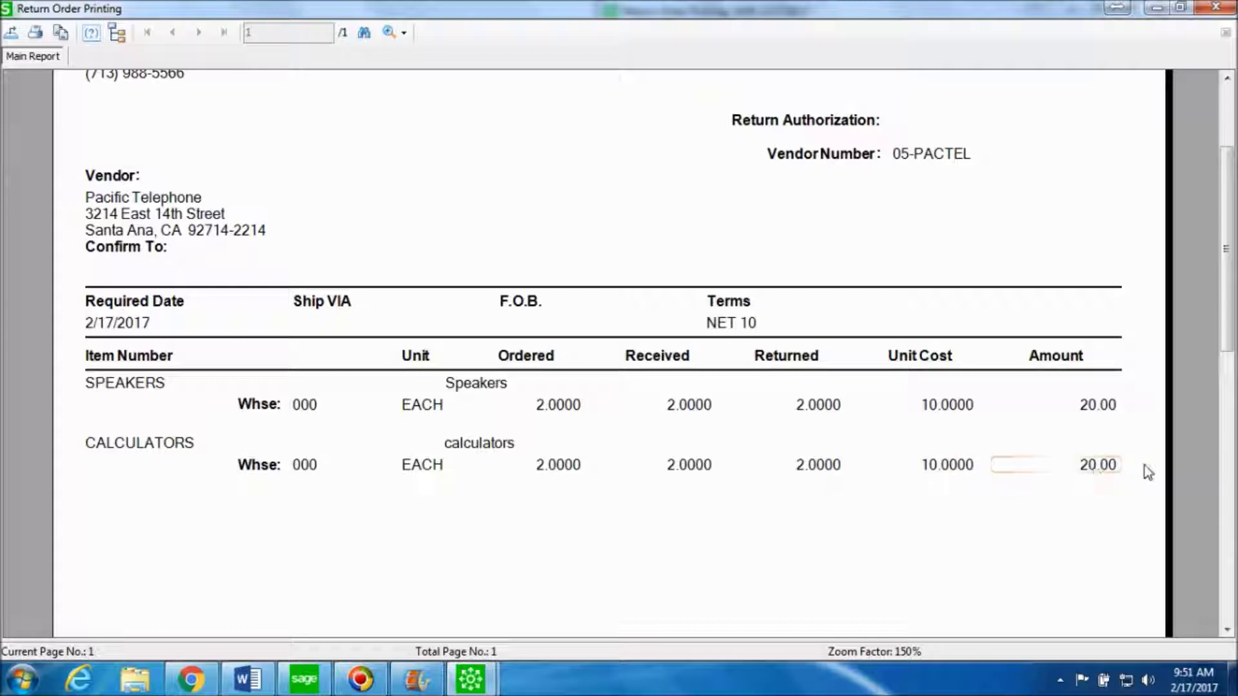
{"action": "scroll", "coordinate": [1210, 86], "scroll_direction": "down", "scroll_amount": 10}
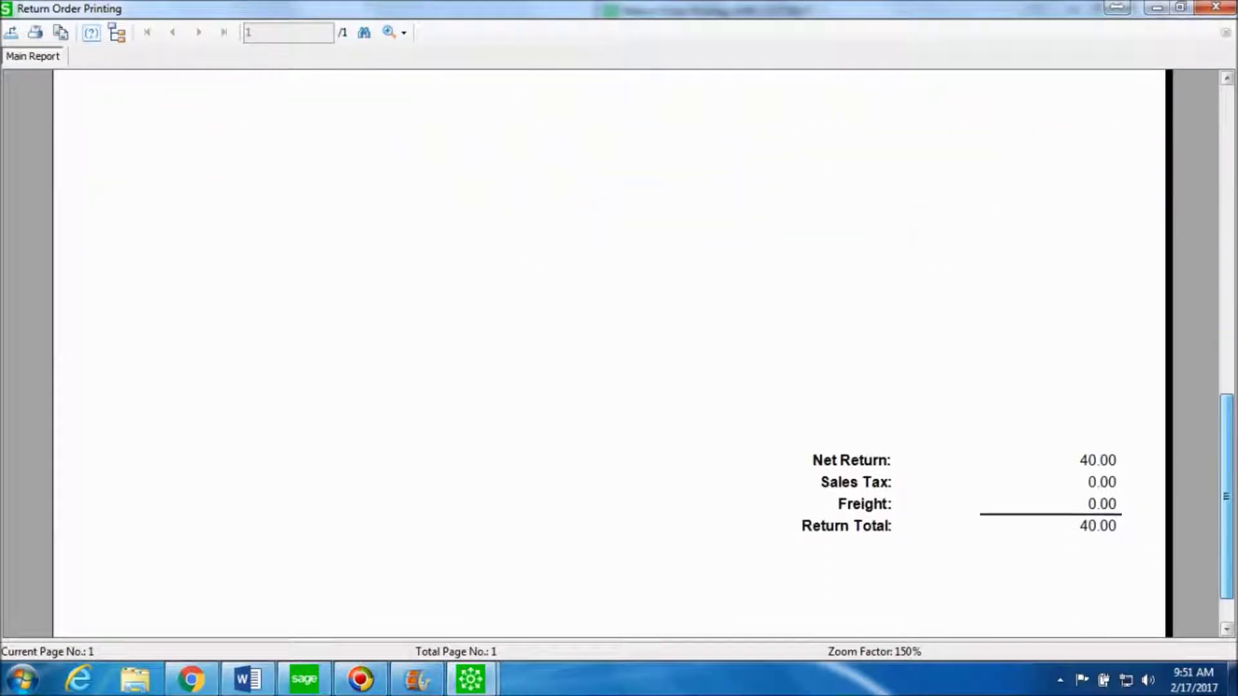
{"action": "left_click", "coordinate": [1216, 7]}
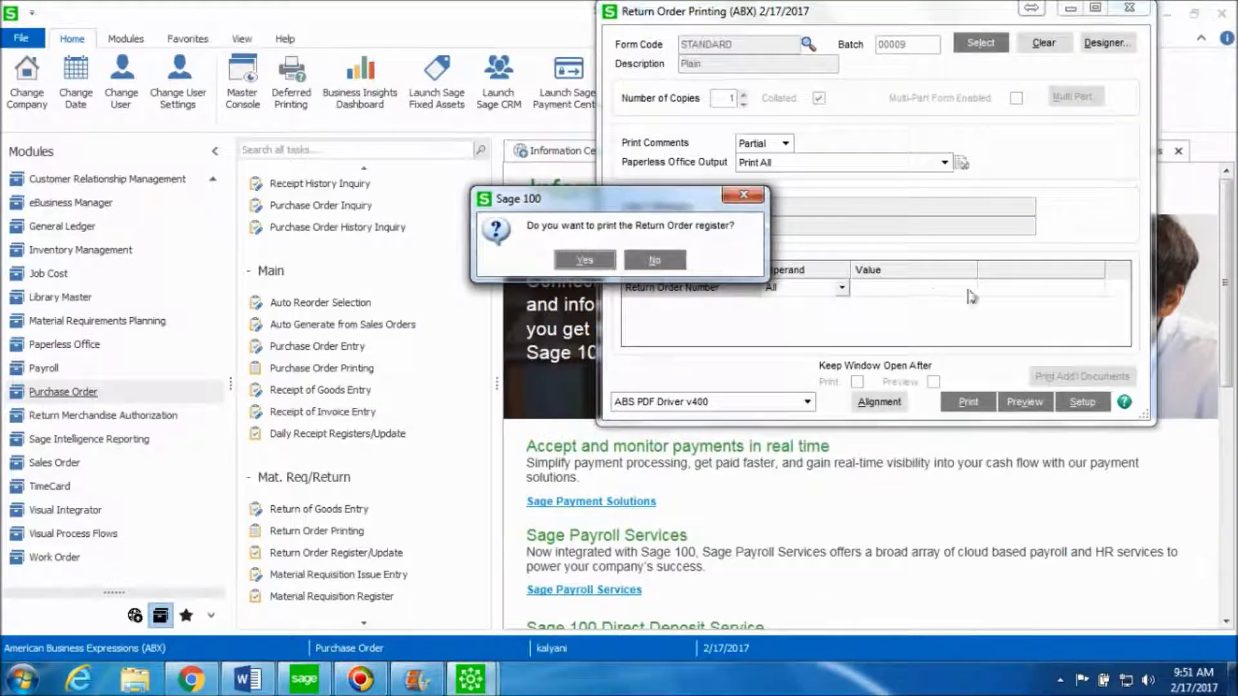
Step: Confirm printing the Return Order register for batch 00009
{"action": "left_click", "coordinate": [585, 259]}
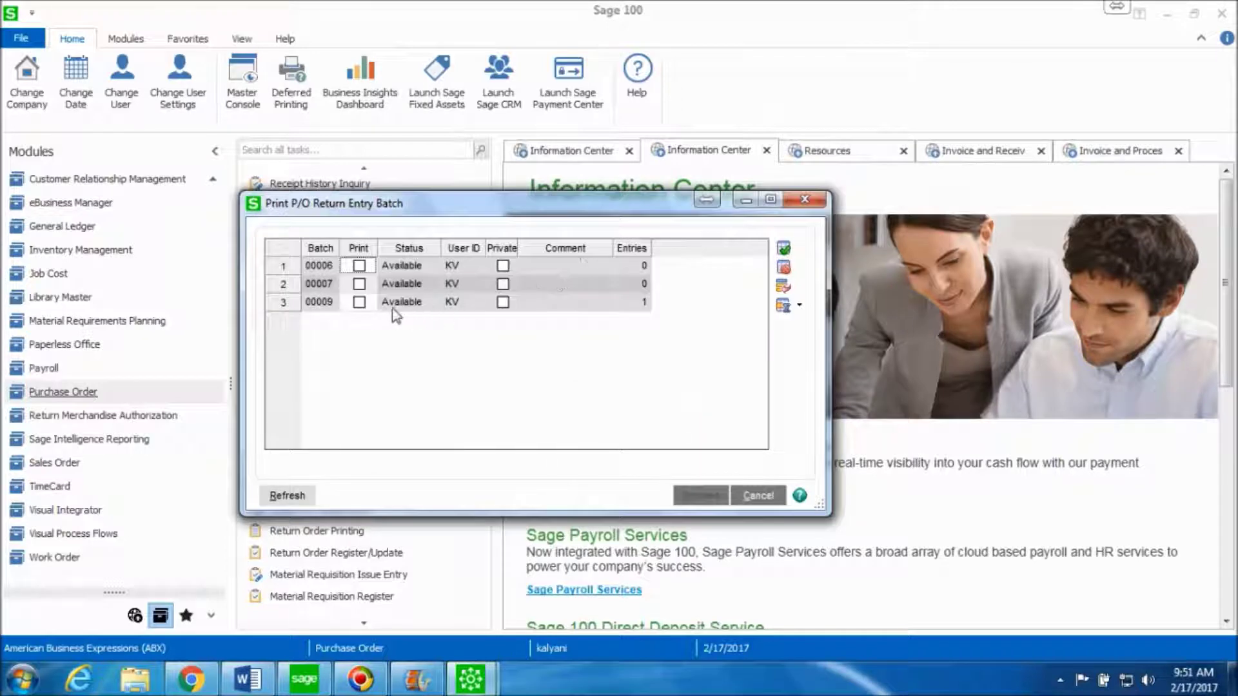
{"action": "left_click", "coordinate": [359, 302]}
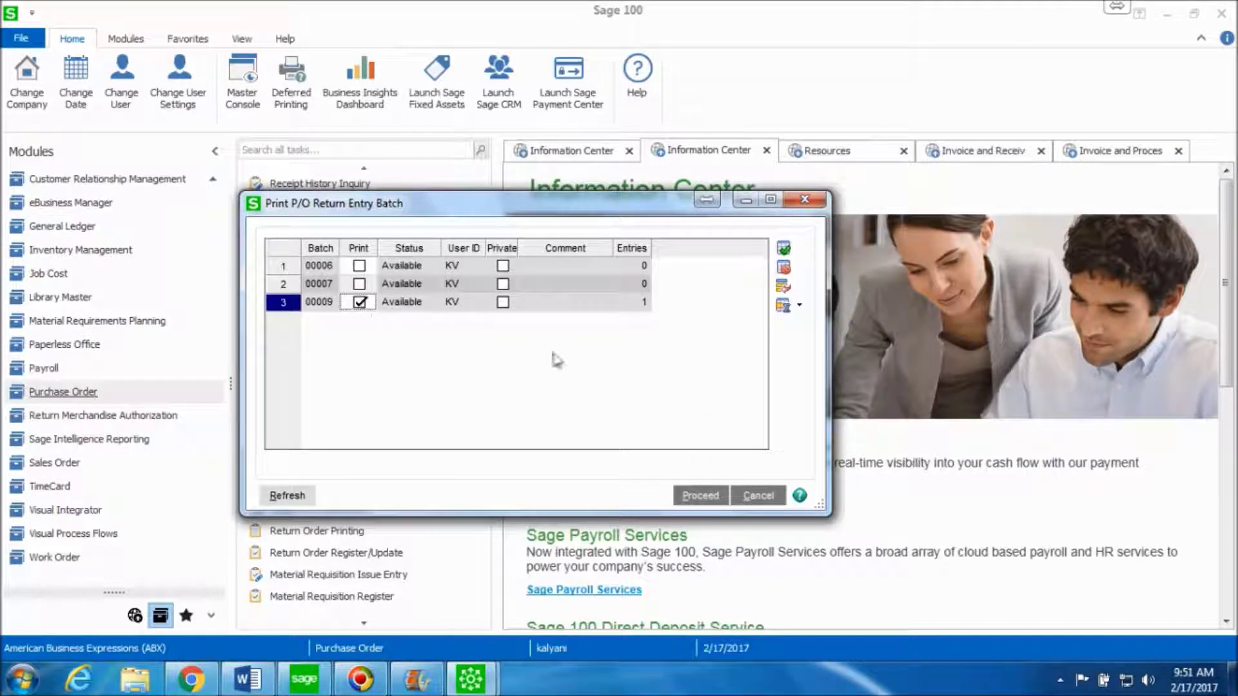
{"action": "left_click", "coordinate": [709, 494]}
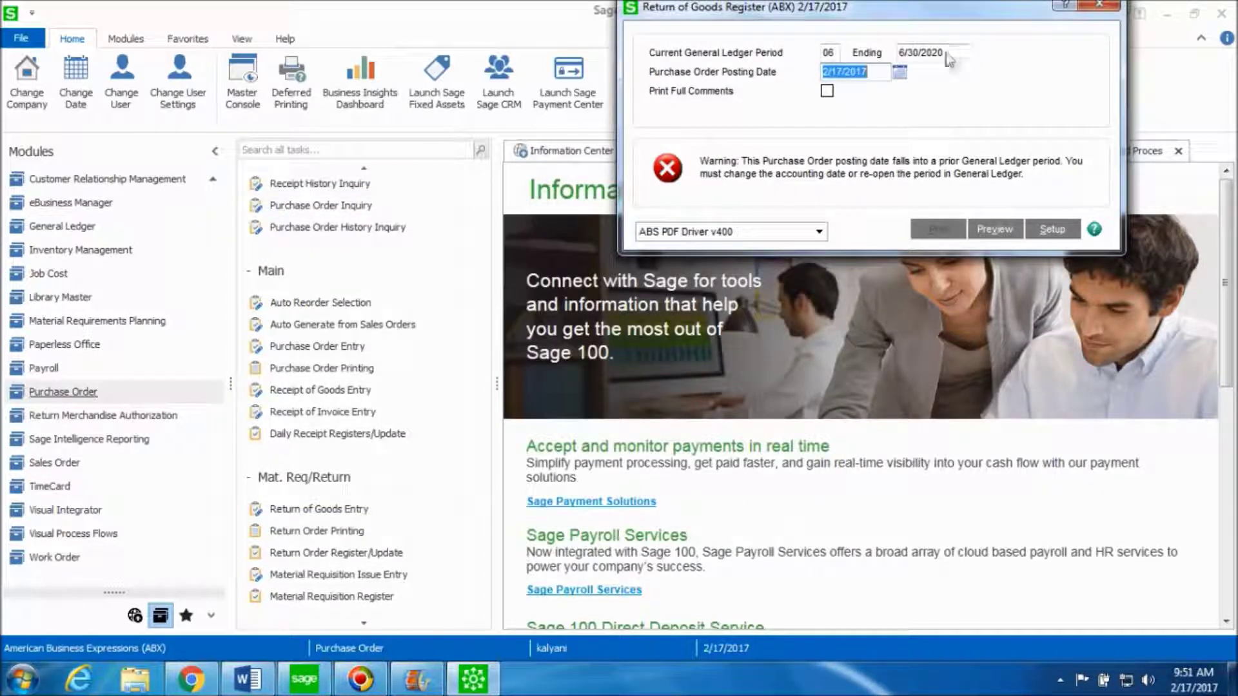
Step: Change the register posting date to 6/30/2020 and preview the Return of Goods Register
{"action": "left_click", "coordinate": [945, 54]}
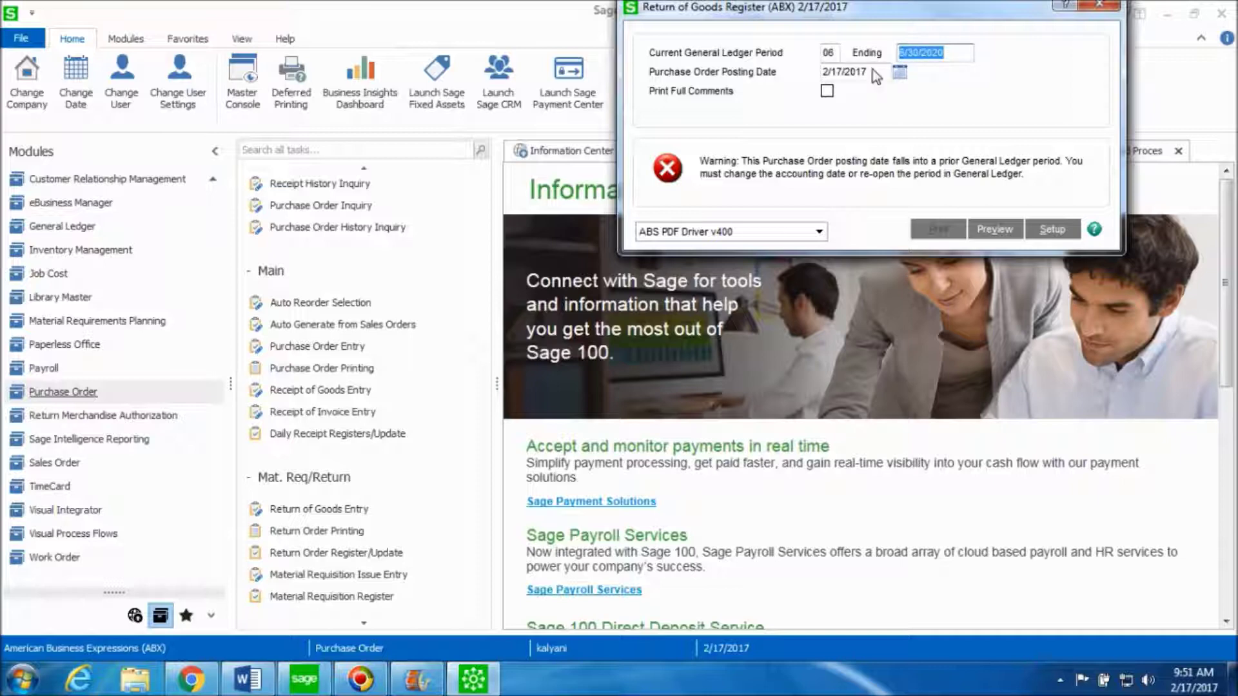
{"action": "left_click", "coordinate": [872, 70]}
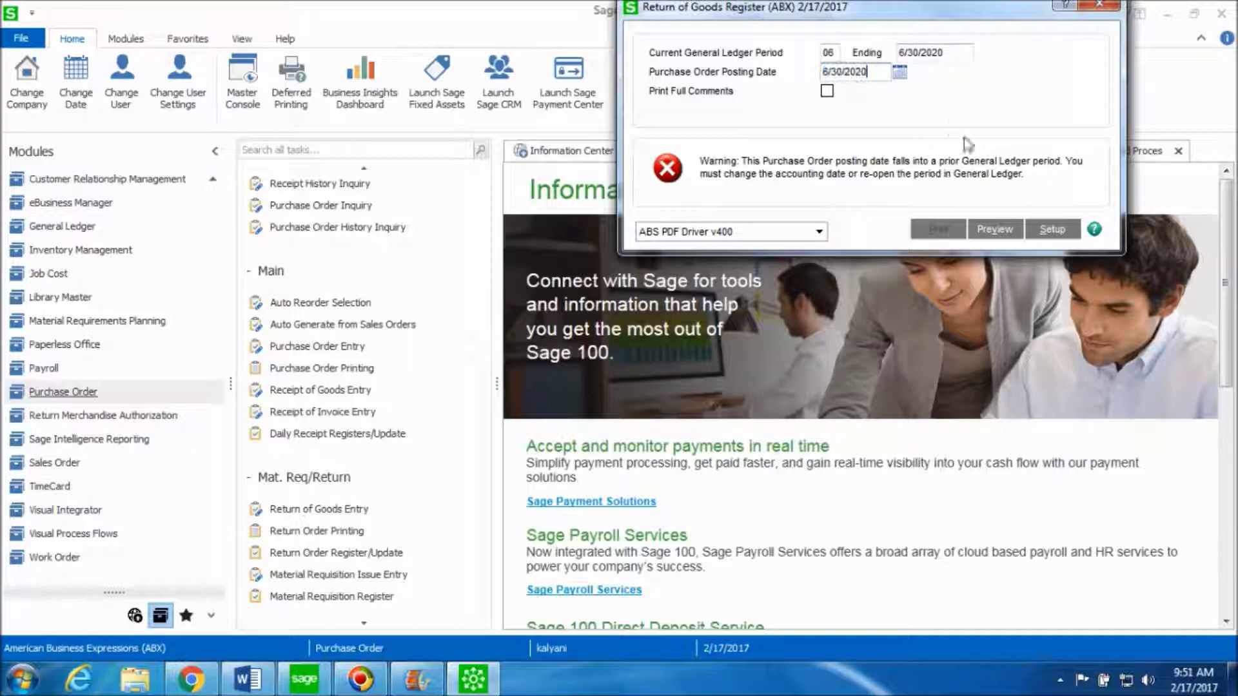
{"action": "type", "text": "6/30/2020"}
{"action": "left_click", "coordinate": [1004, 236]}
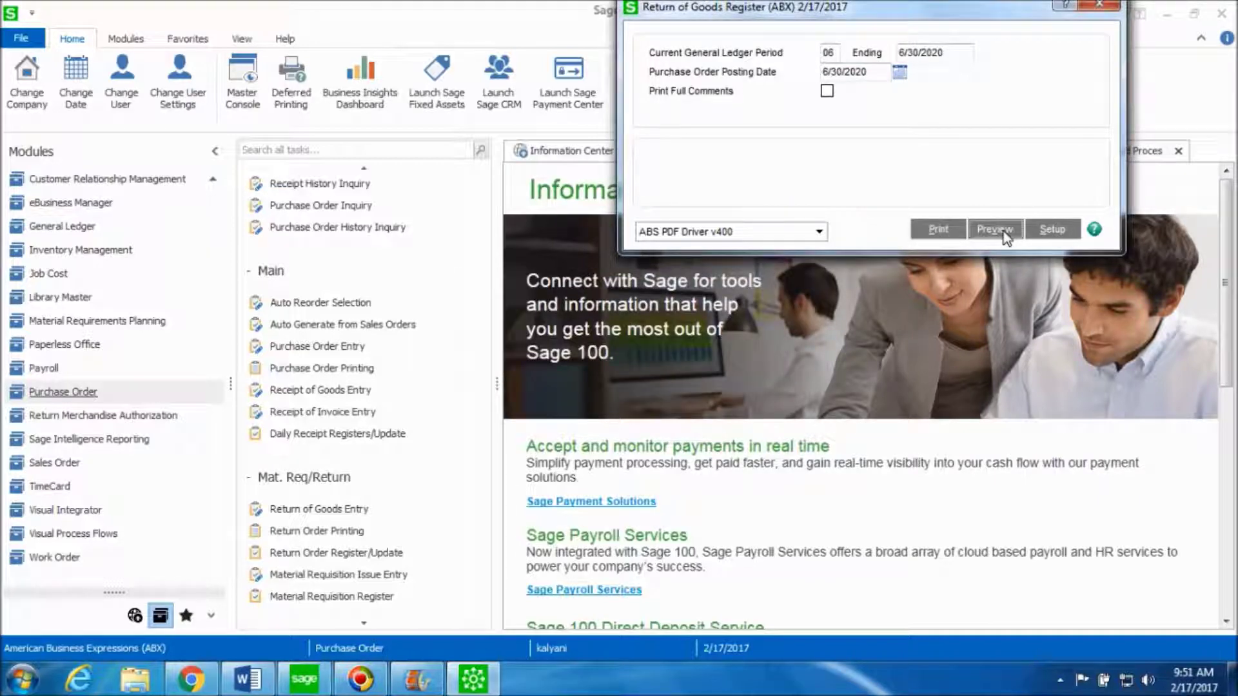
{"action": "left_click", "coordinate": [1005, 236]}
Step: Review the register and tax journal summary previews full screen, then close both
{"action": "double_click", "coordinate": [956, 103]}
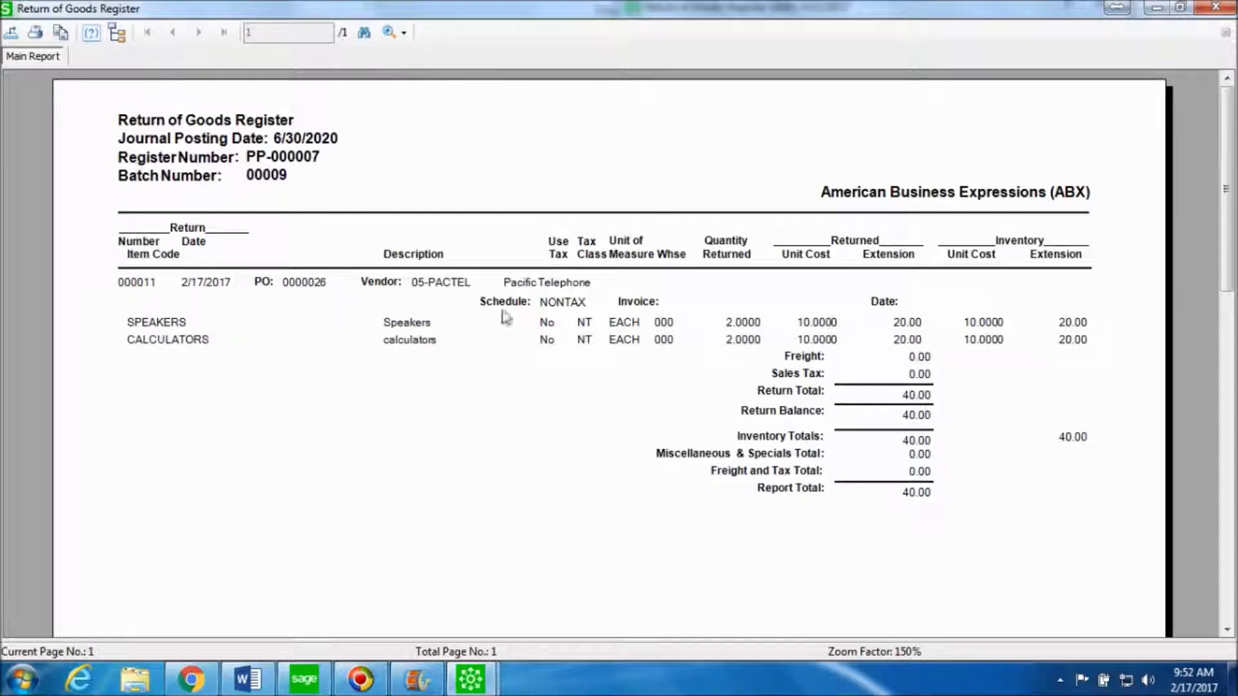
{"action": "left_click", "coordinate": [1216, 7]}
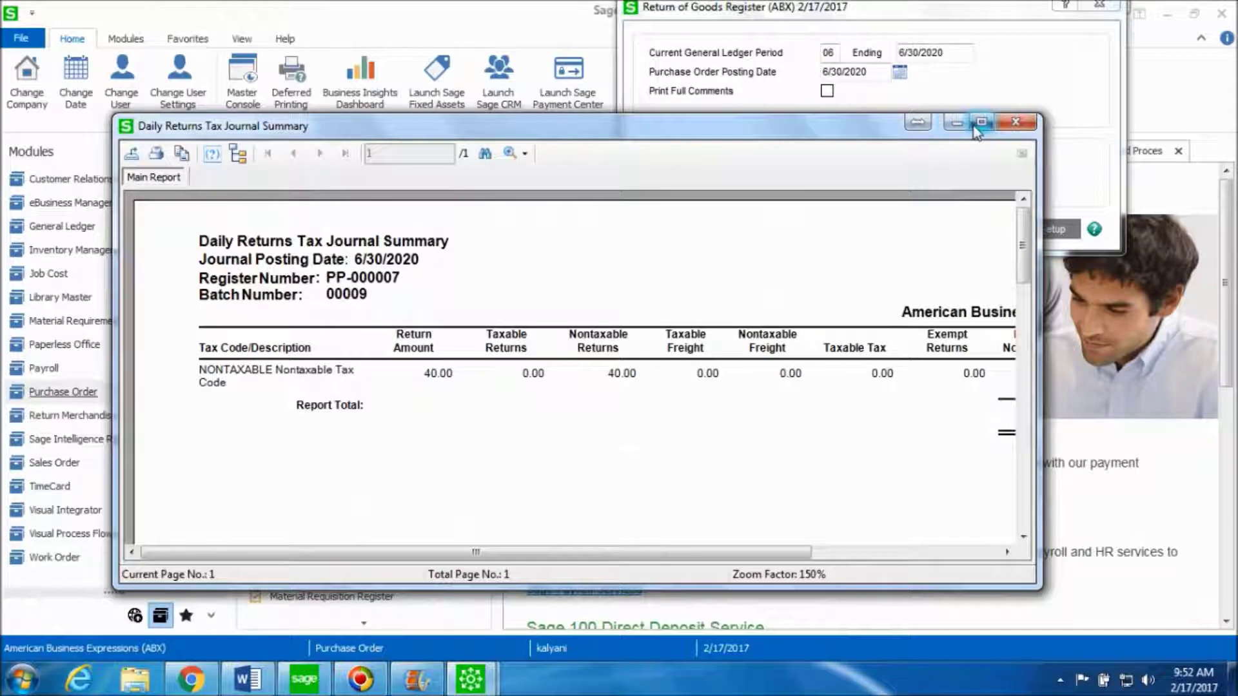
{"action": "left_click", "coordinate": [981, 122]}
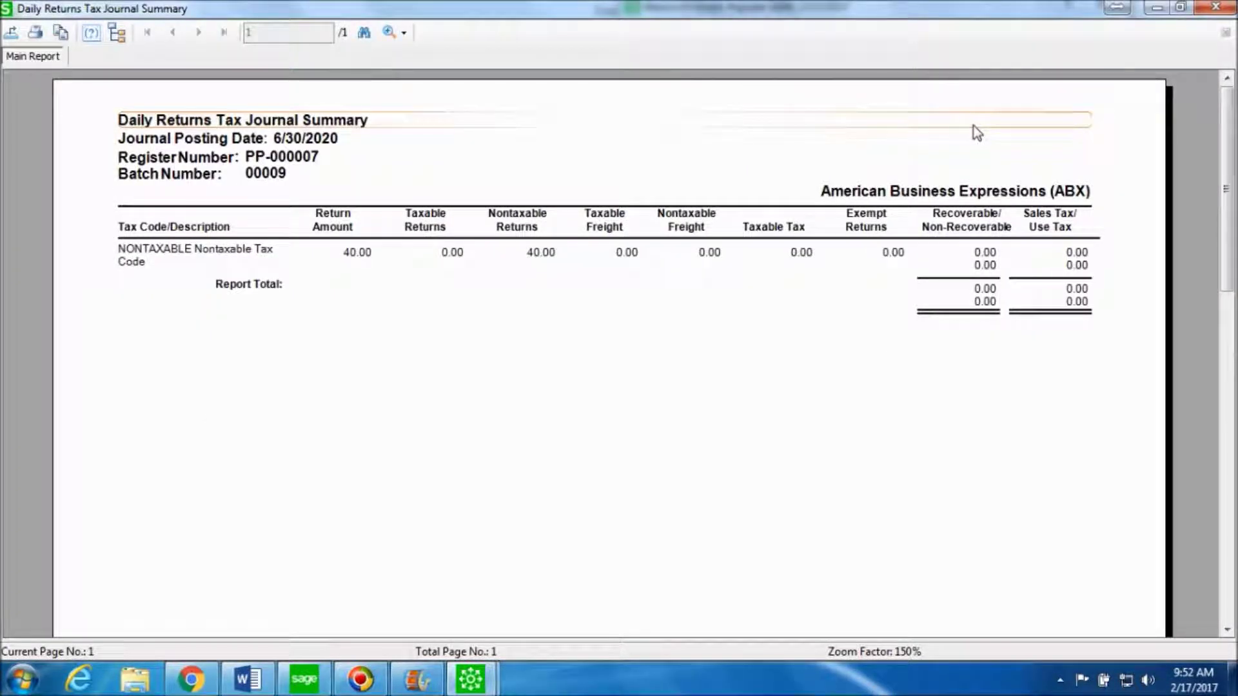
{"action": "left_click", "coordinate": [1214, 7]}
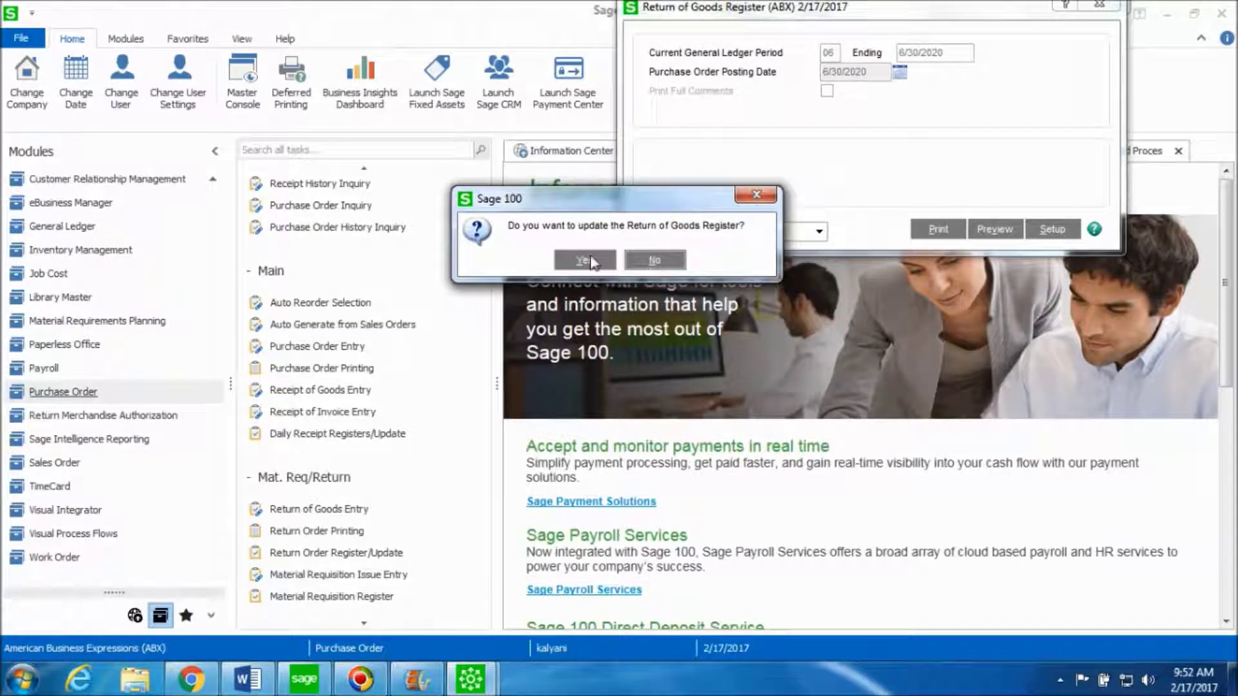
Step: Confirm the Return of Goods Register update and launch Purchase Order Inquiry
{"action": "left_click", "coordinate": [590, 258]}
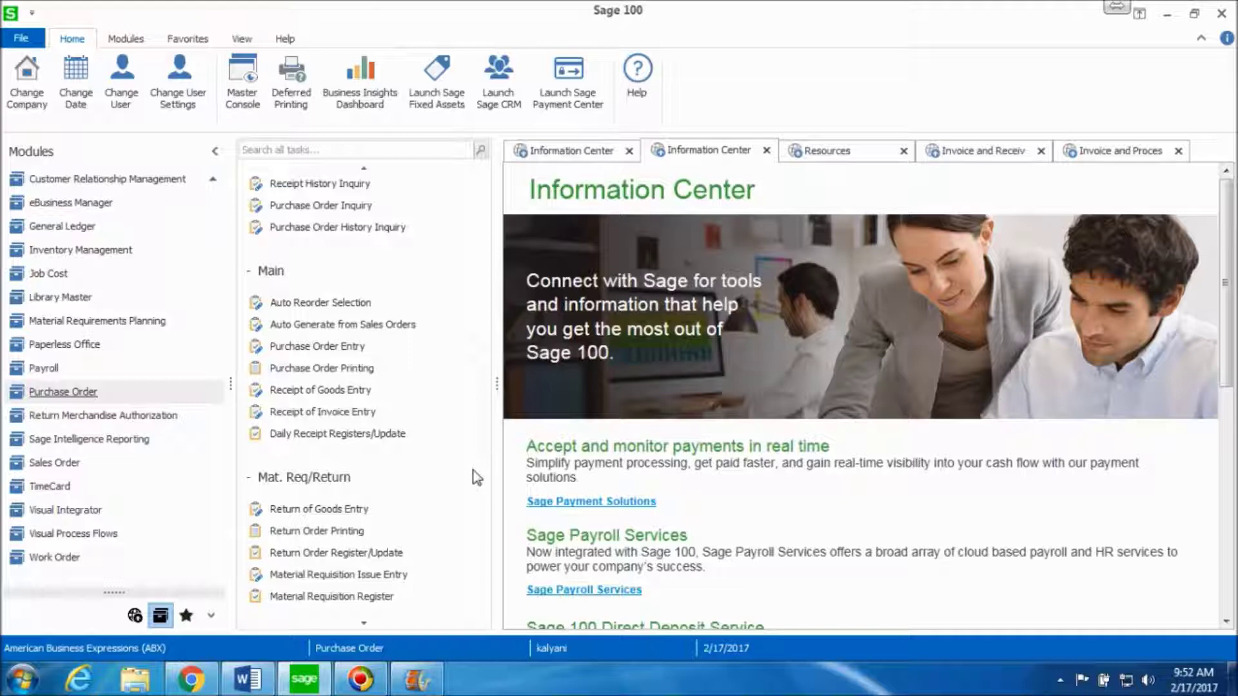
{"action": "scroll", "coordinate": [360, 274], "scroll_direction": "up", "scroll_amount": 2}
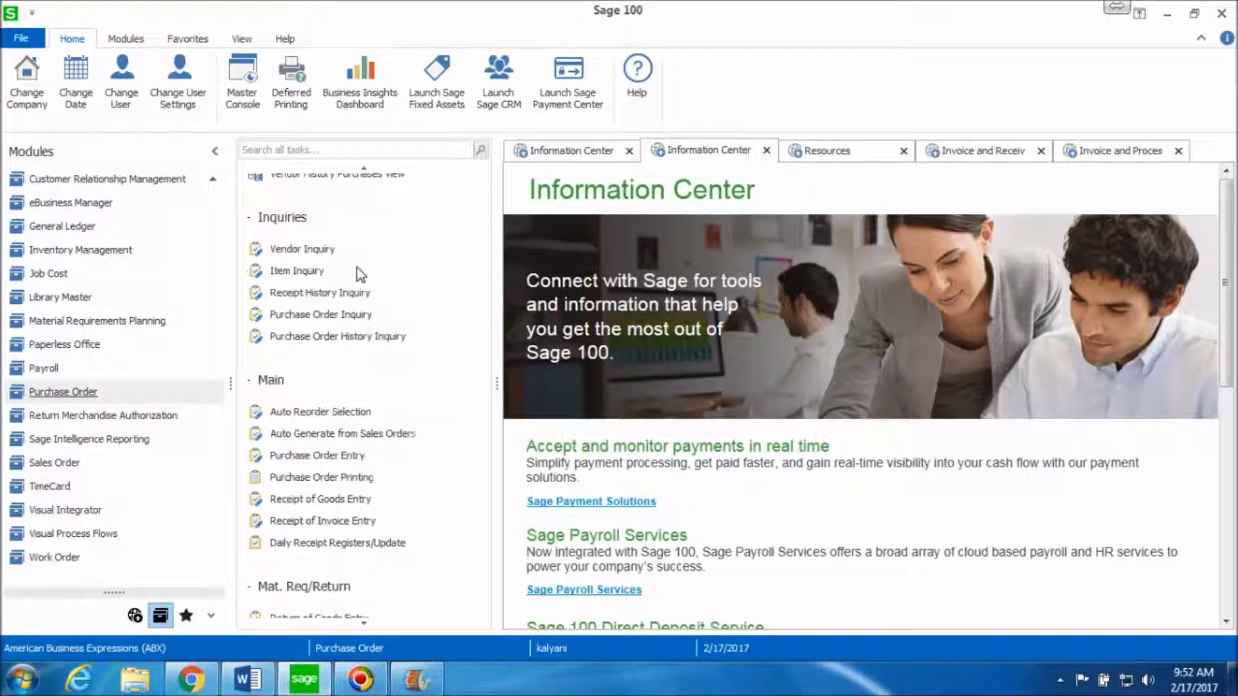
{"action": "left_click", "coordinate": [368, 314]}
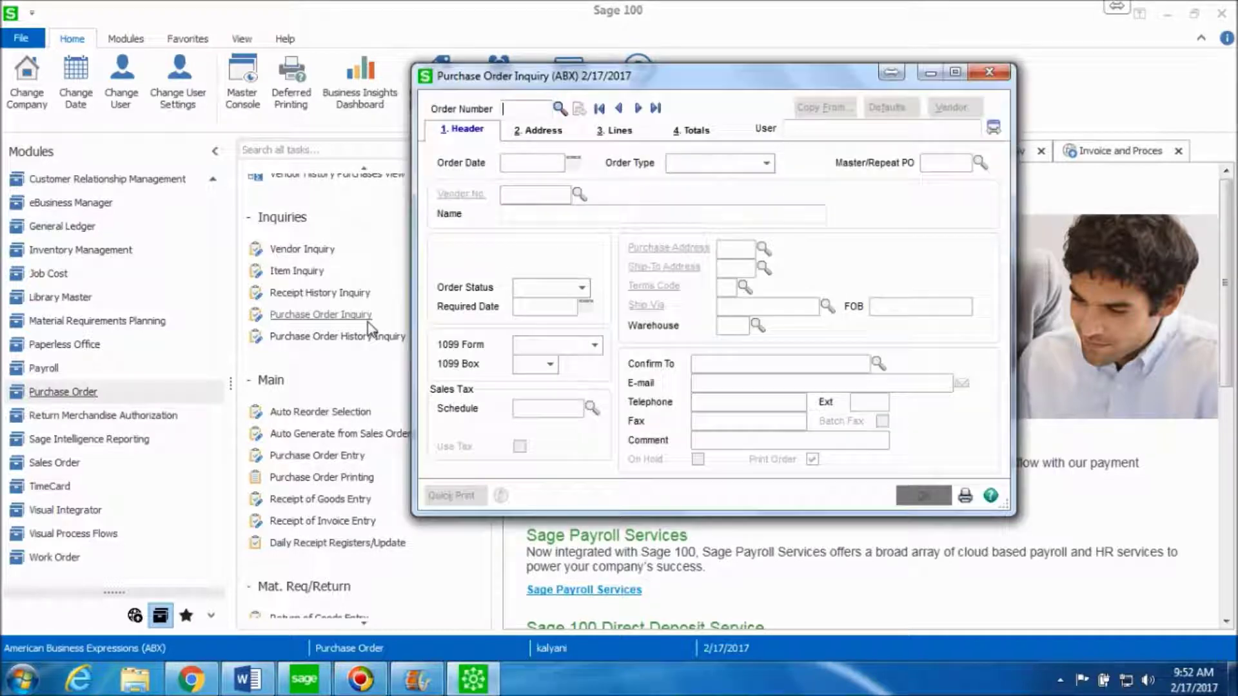
Step: Load PO 0000026 and check its addresses and lines: speakers and calculators, 2 back ordered each
{"action": "left_click", "coordinate": [560, 109]}
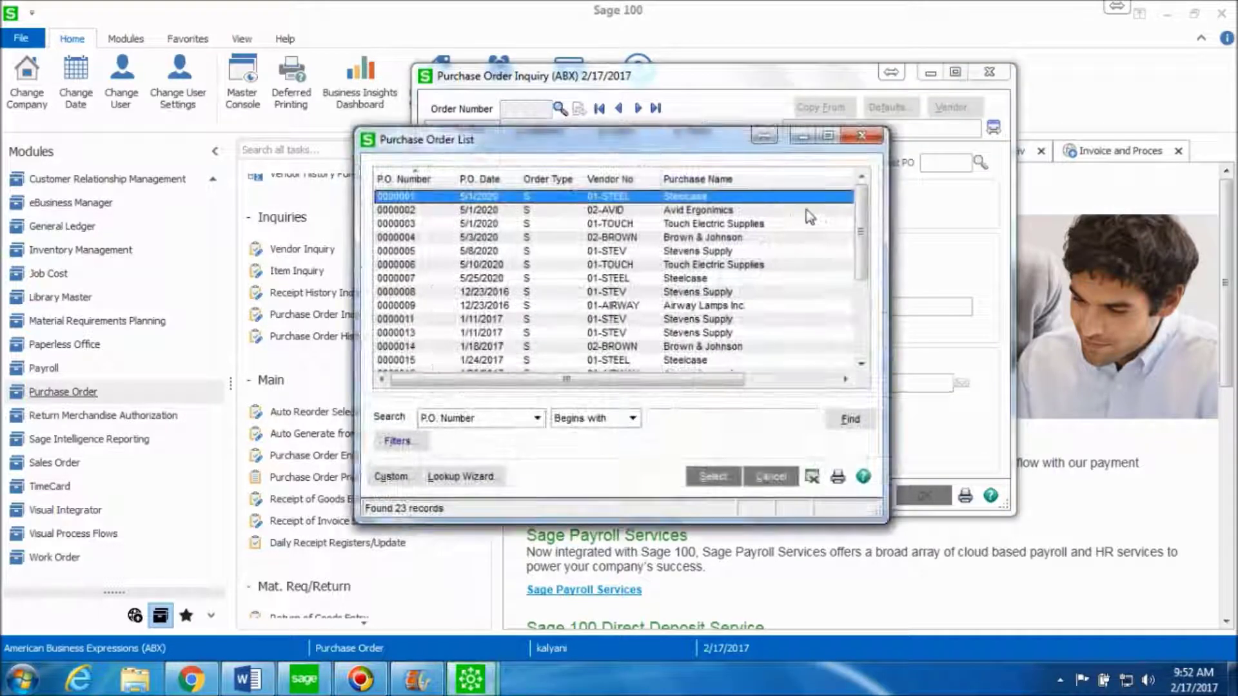
{"action": "left_click_drag", "start_coordinate": [864, 225], "coordinate": [864, 304]}
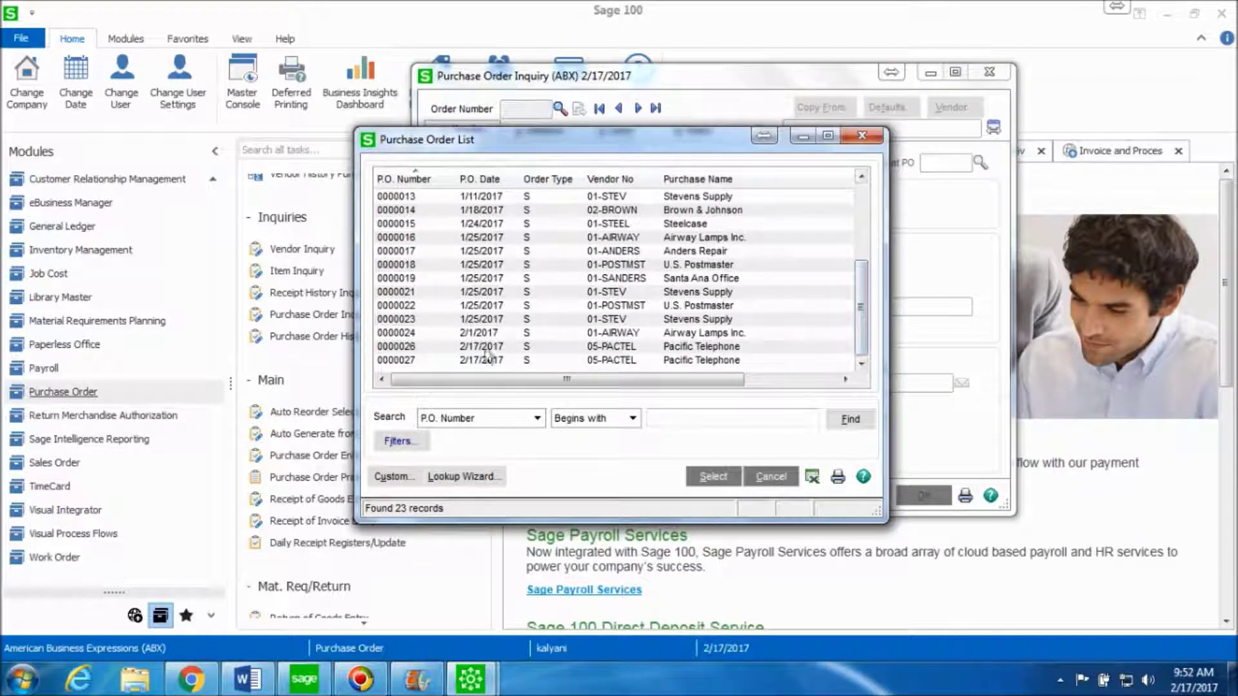
{"action": "double_click", "coordinate": [419, 347]}
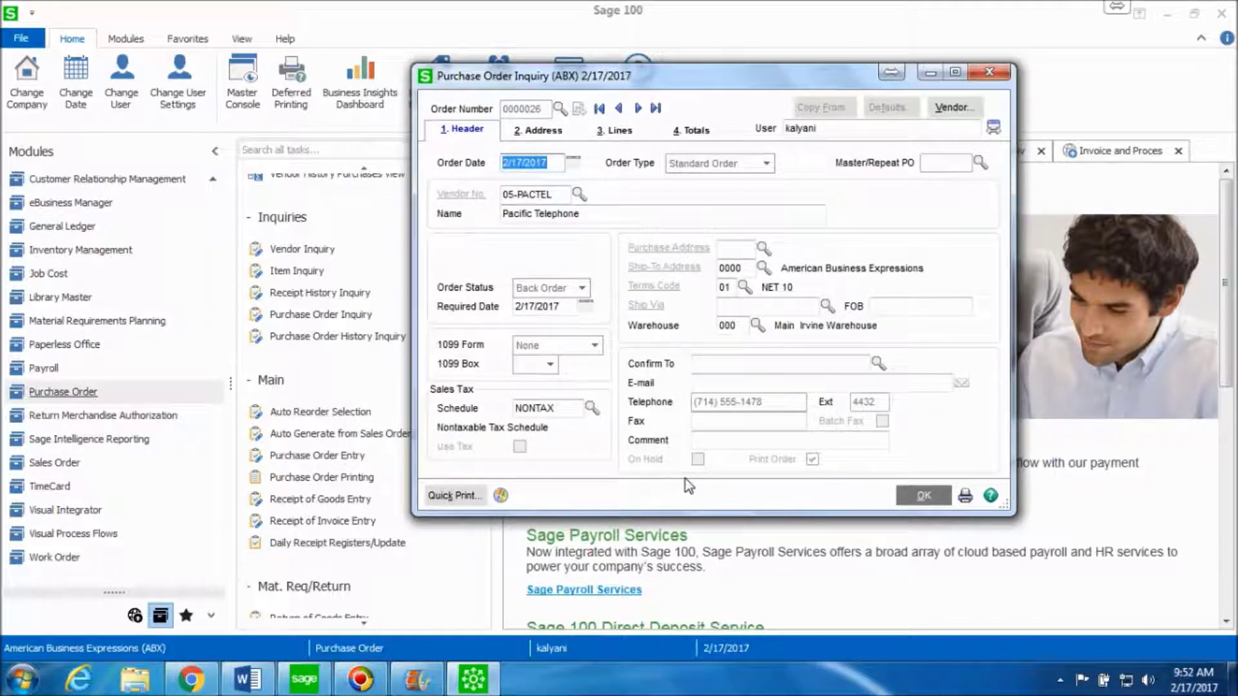
{"action": "left_click", "coordinate": [542, 131]}
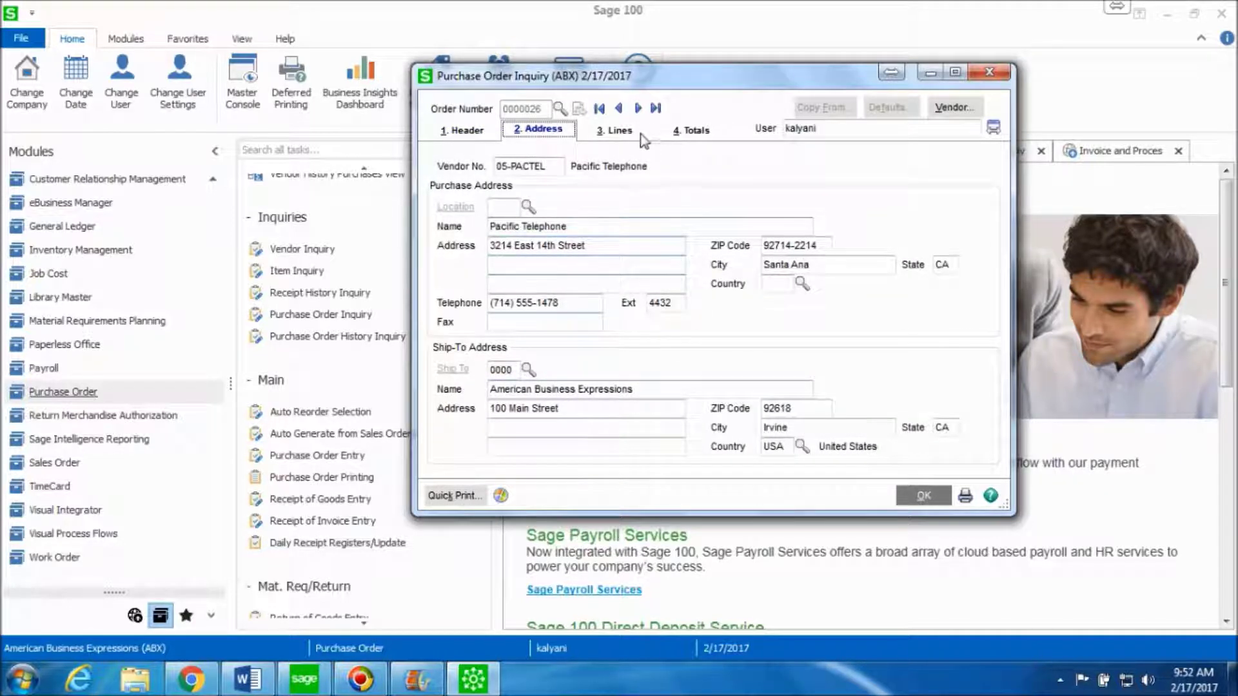
{"action": "left_click", "coordinate": [620, 130]}
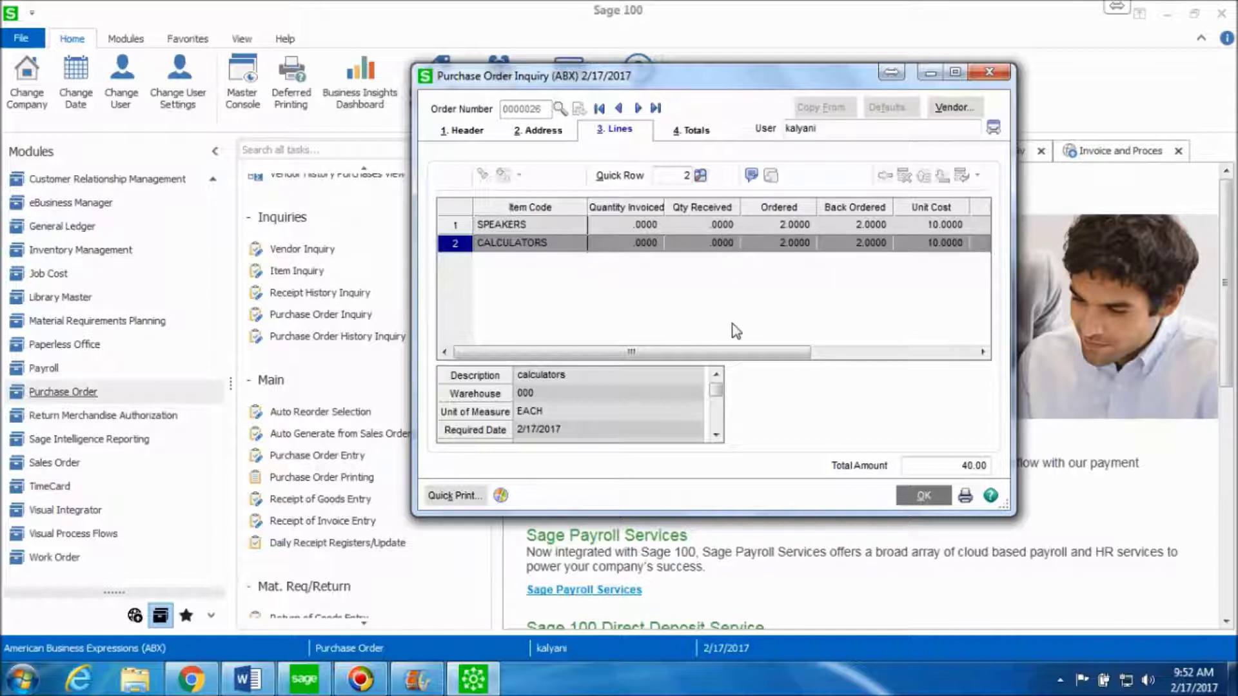
{"action": "left_click_drag", "start_coordinate": [734, 354], "coordinate": [837, 353]}
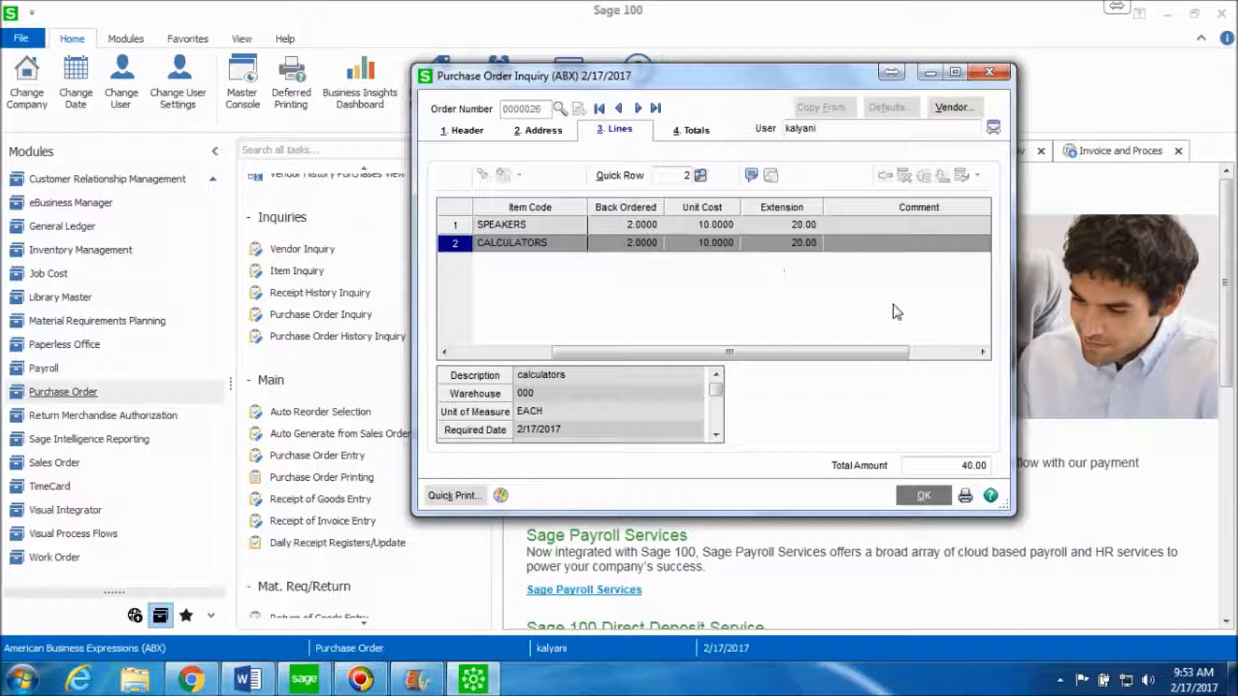
Step: Dismiss the PO 0000026 inquiry with OK, leaving an empty inquiry form
{"action": "left_click", "coordinate": [923, 496]}
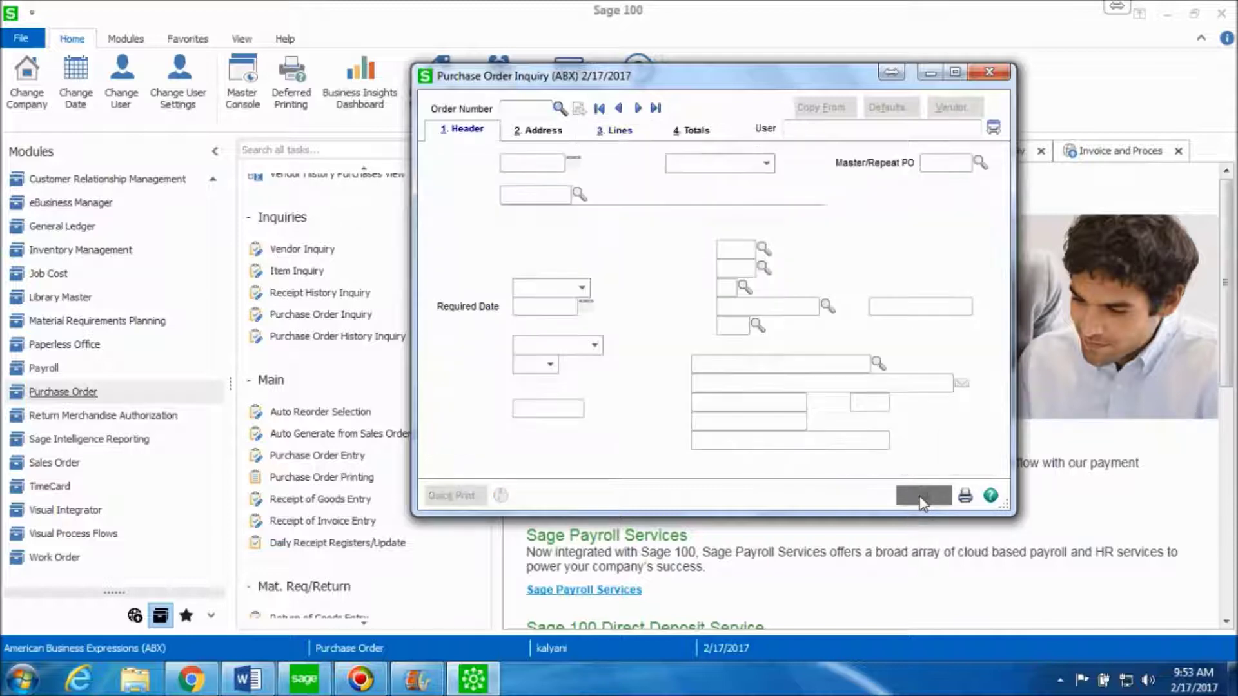